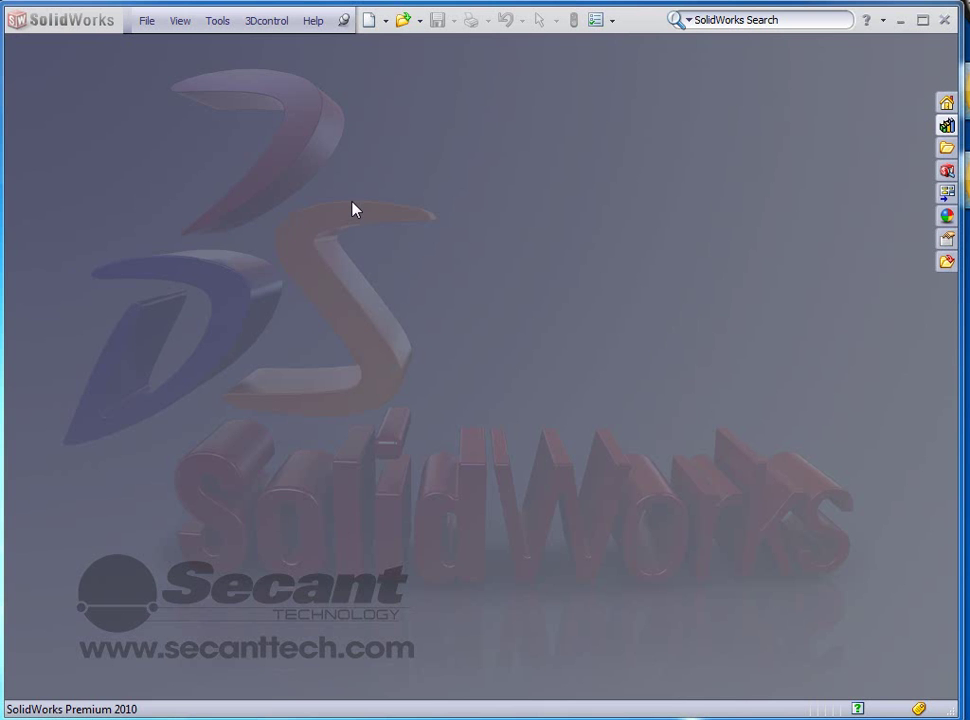
Check the weldment profile folder locations under System Options > File Locations
left_click(599, 21)
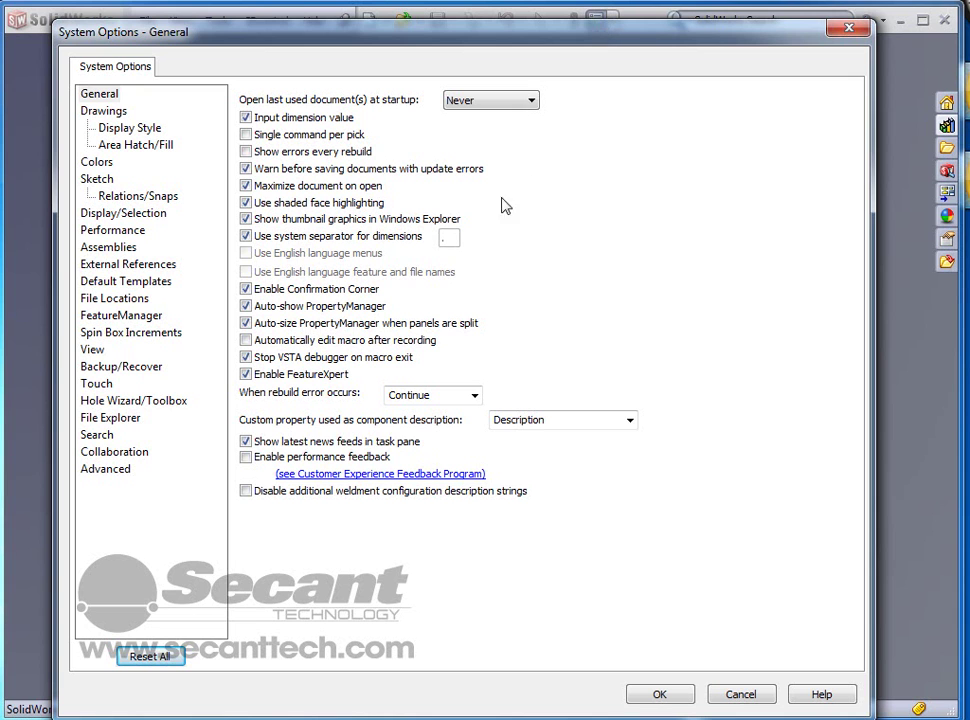
left_click(112, 303)
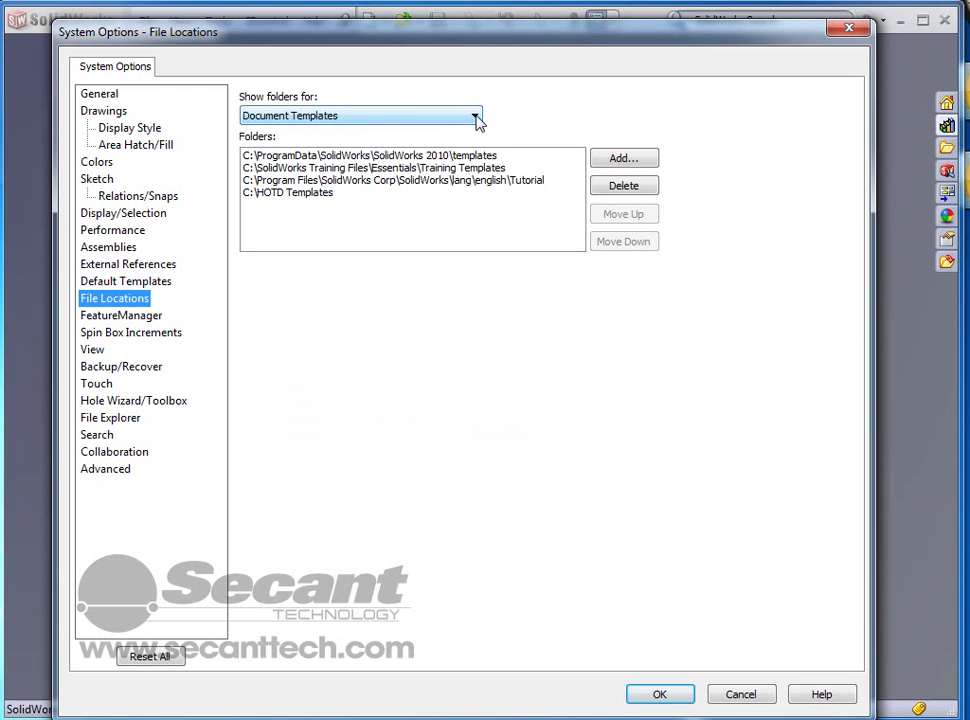
left_click(476, 117)
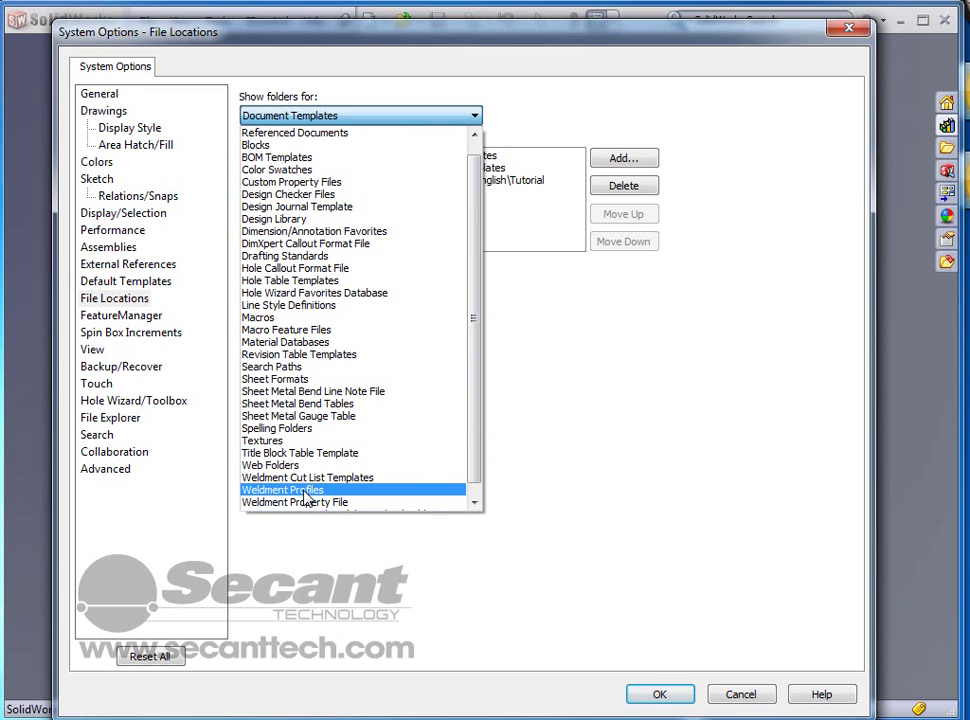
left_click(303, 492)
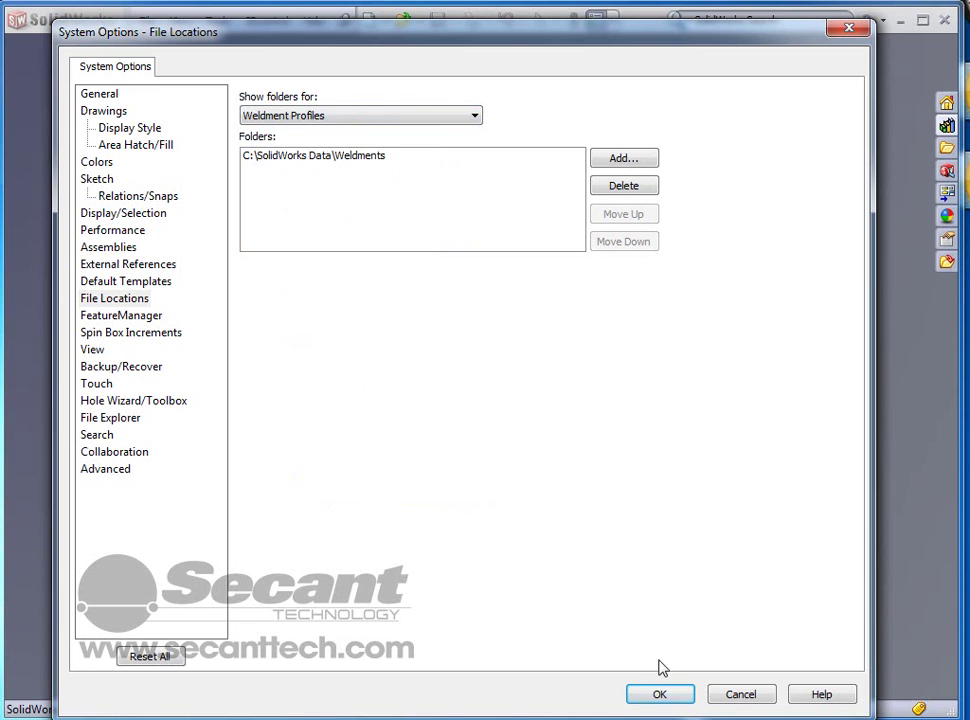
left_click(664, 696)
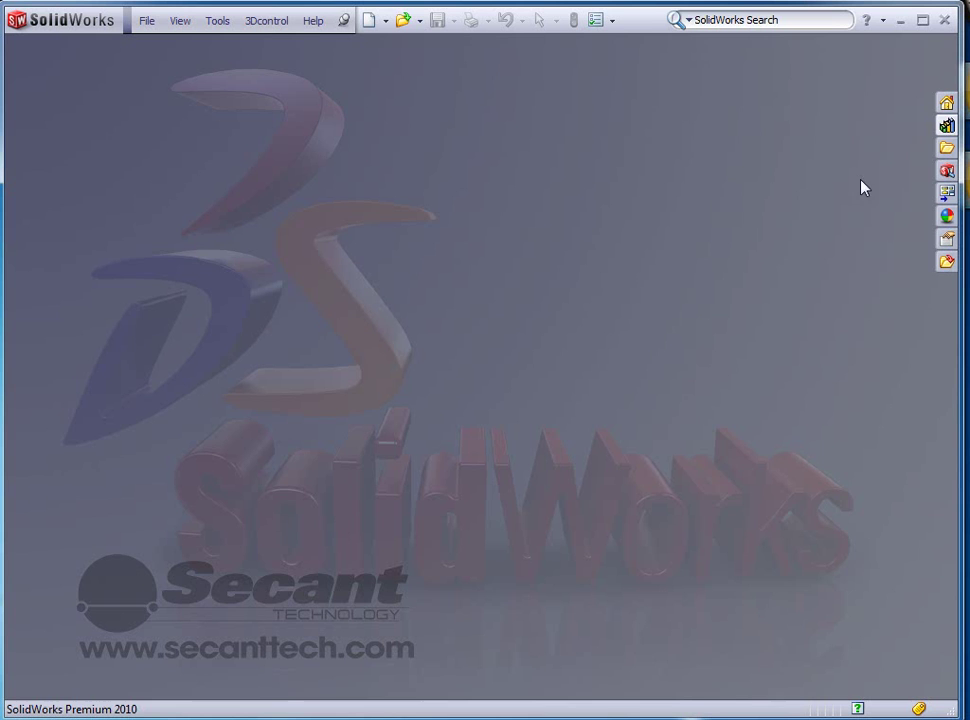
Open the Design Library and expand the SolidWorks Data library
left_click(946, 125)
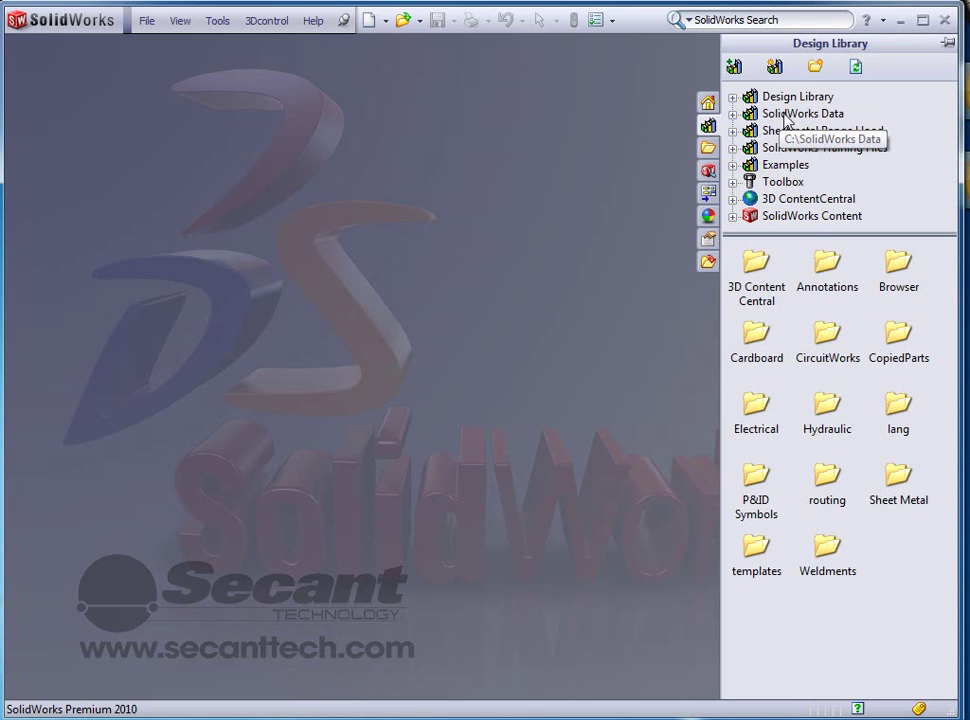
left_click(733, 114)
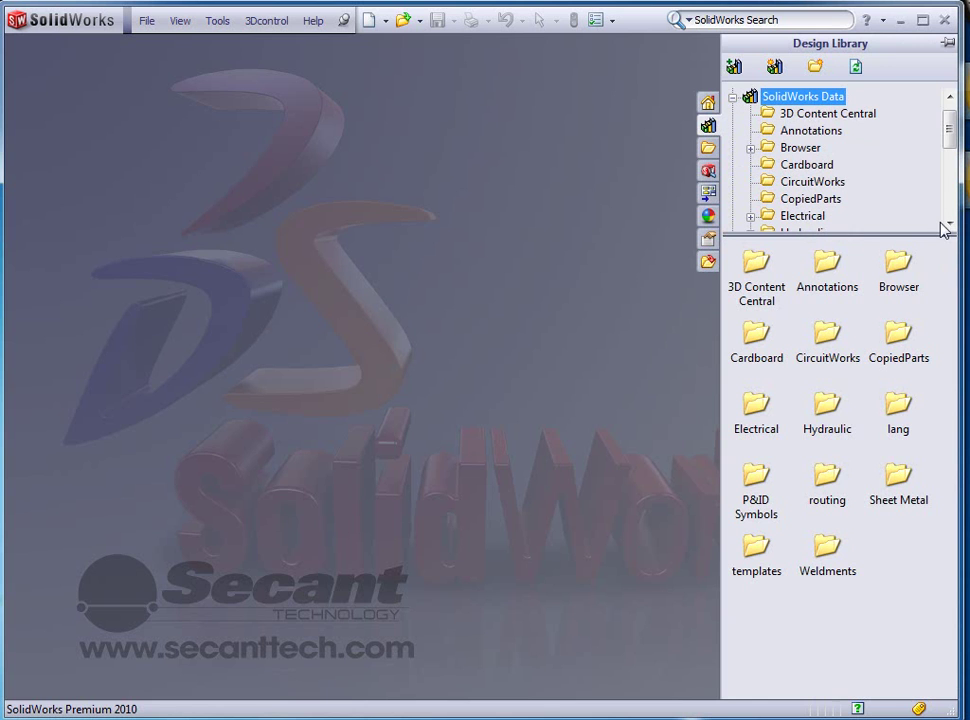
left_click(950, 225)
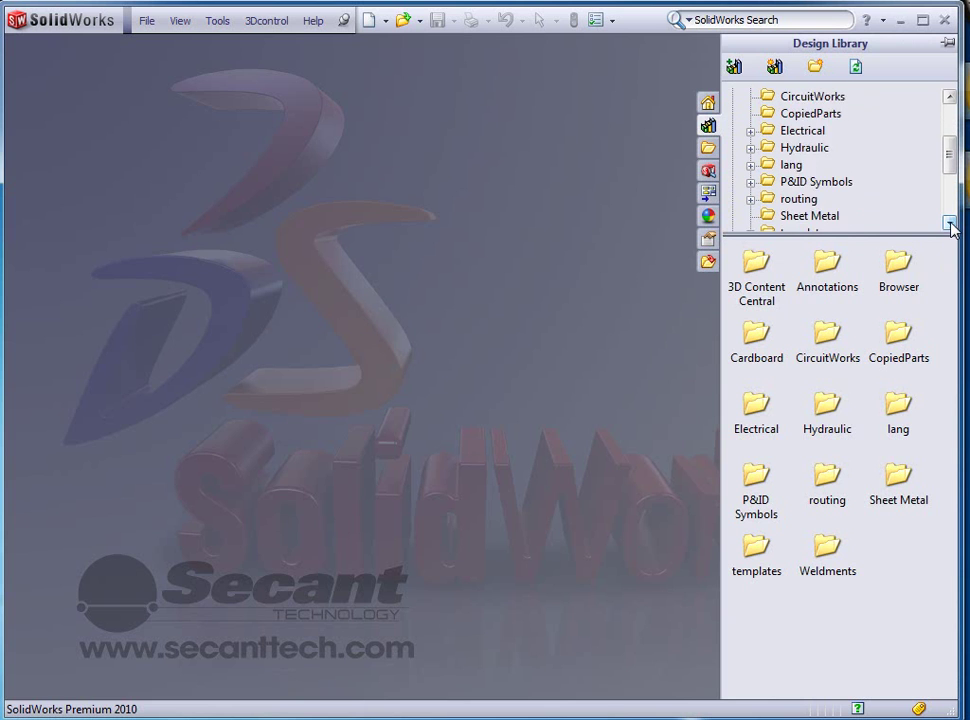
left_click(950, 225)
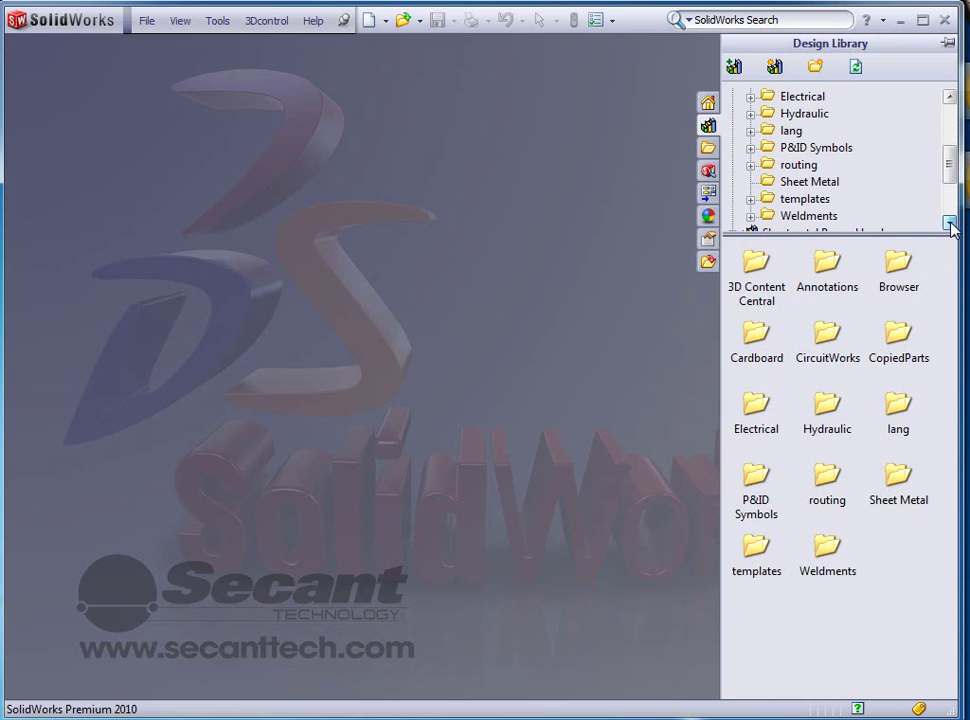
Expand the Weldments folder down to the ANSI Inch profile folder
left_click(799, 220)
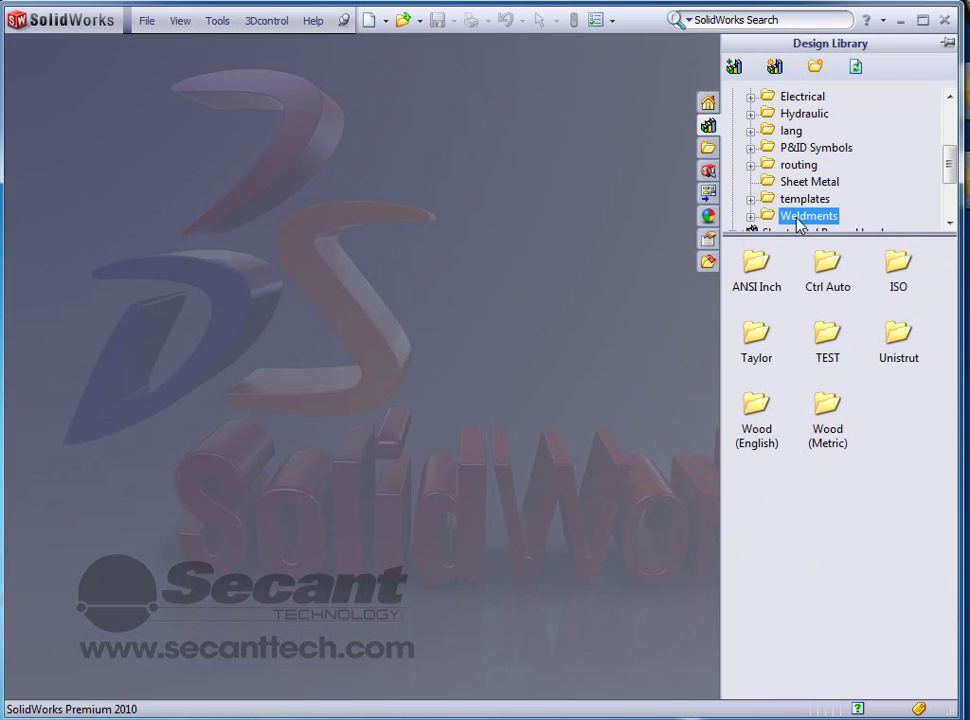
left_click(950, 224)
left_click(751, 165)
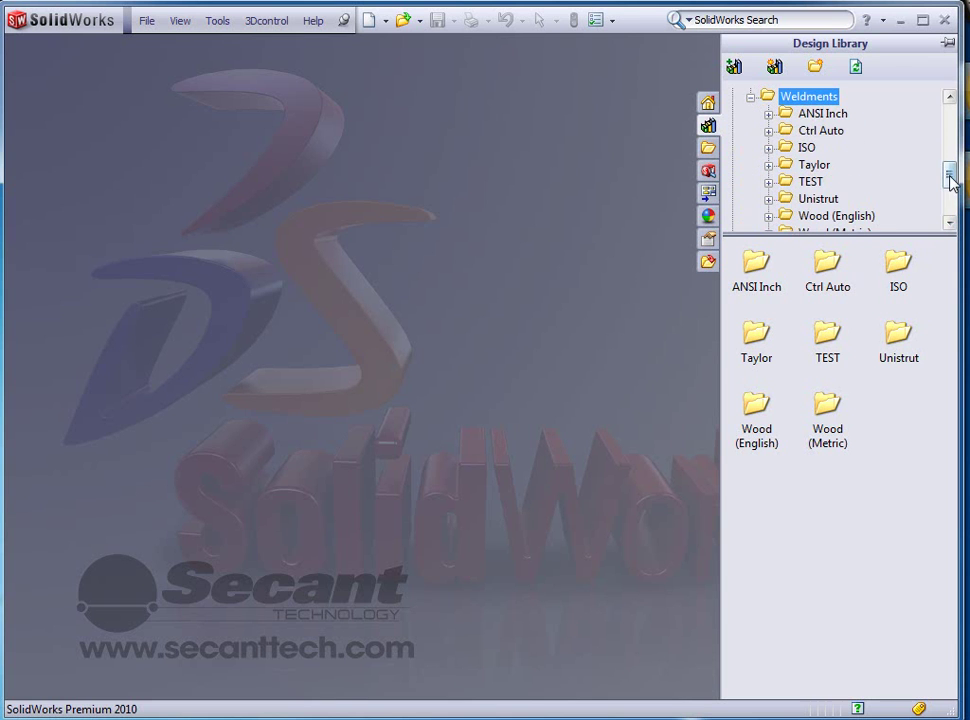
mouse_move(948, 178)
left_mouse_down()
mouse_move(948, 151)
mouse_move(948, 164)
left_mouse_up()
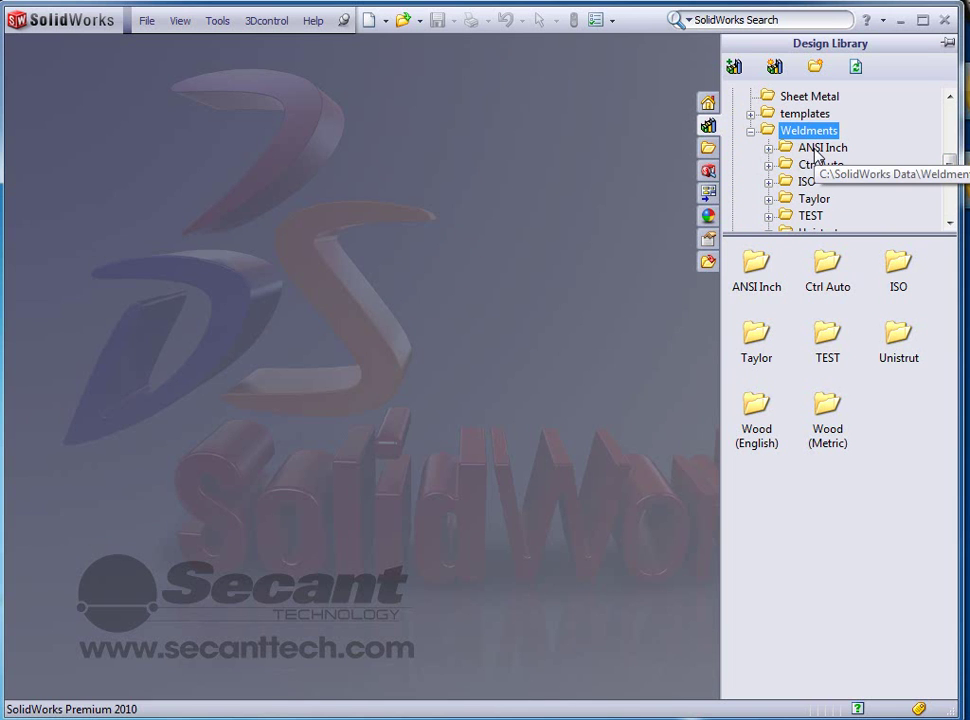
left_click(768, 149)
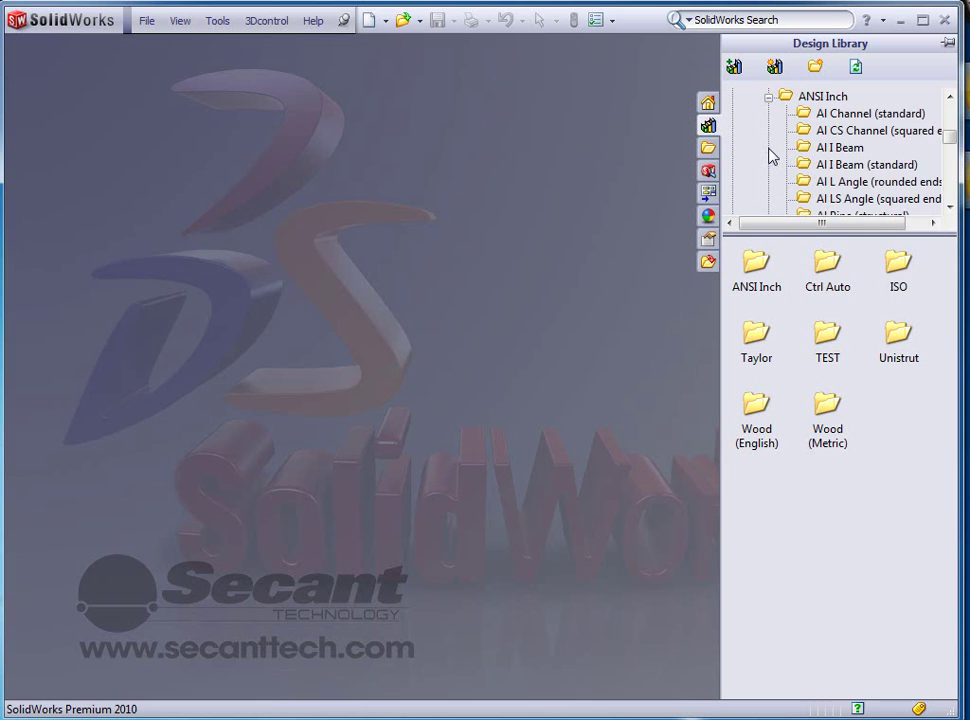
left_click(949, 97)
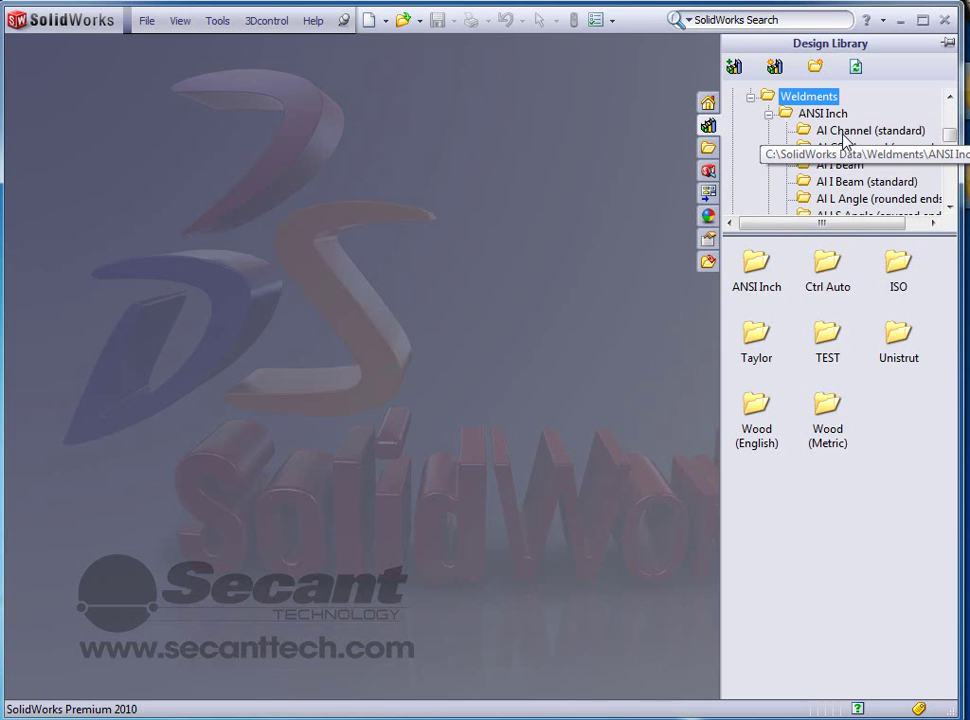
Browse AI Channel (standard) and AI Tube (rectangular) profiles, then list all ANSI Inch folders
left_click(845, 139)
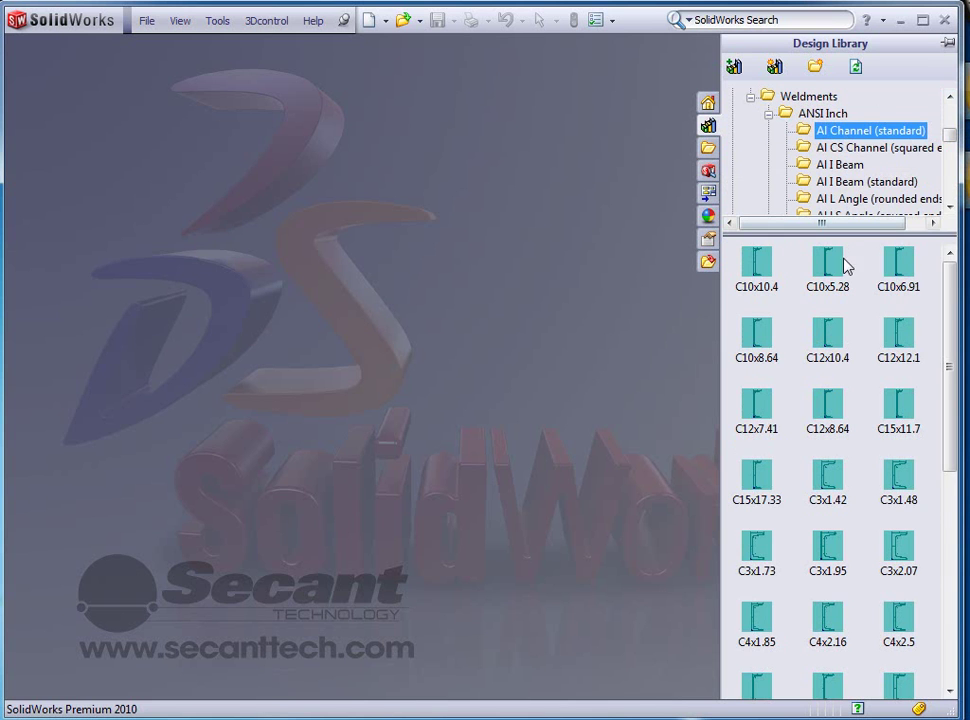
left_click_drag(946, 363, 935, 336)
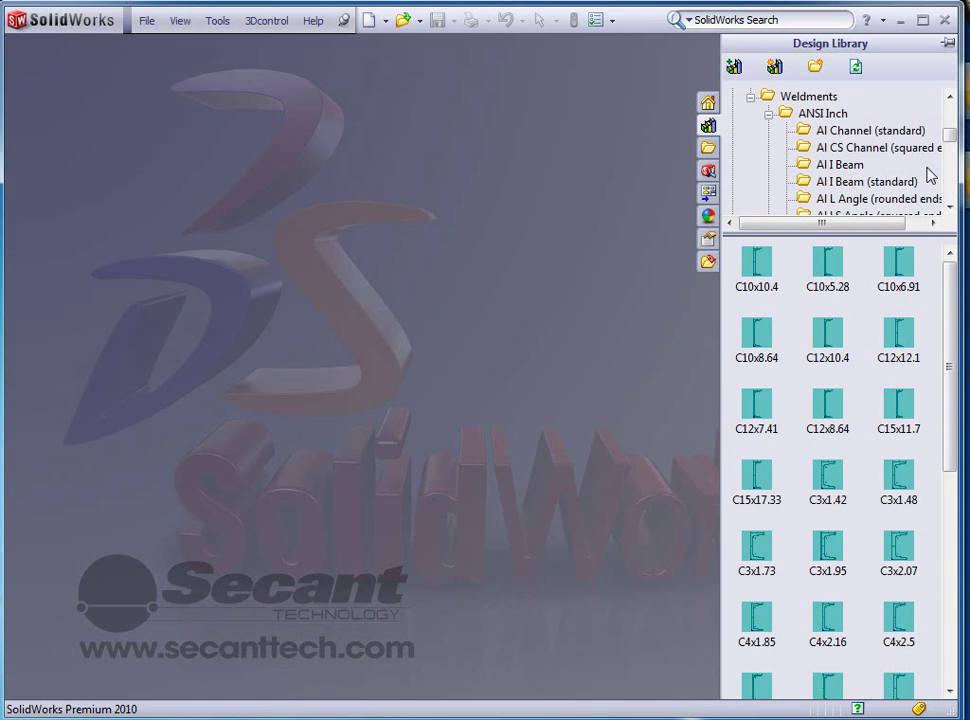
left_click_drag(947, 138, 950, 153)
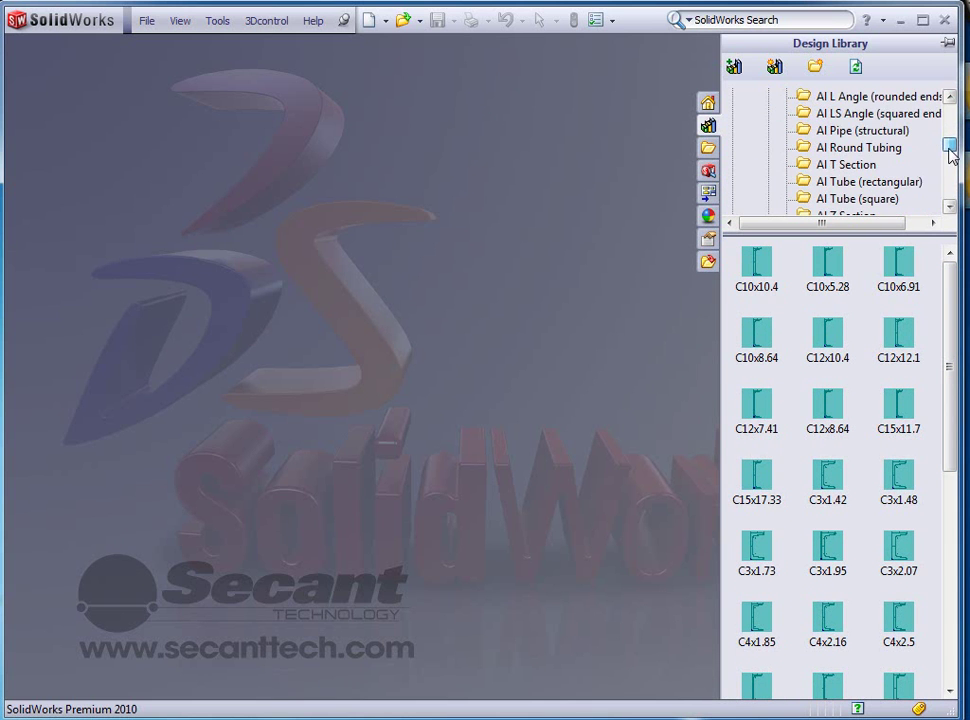
left_click(847, 184)
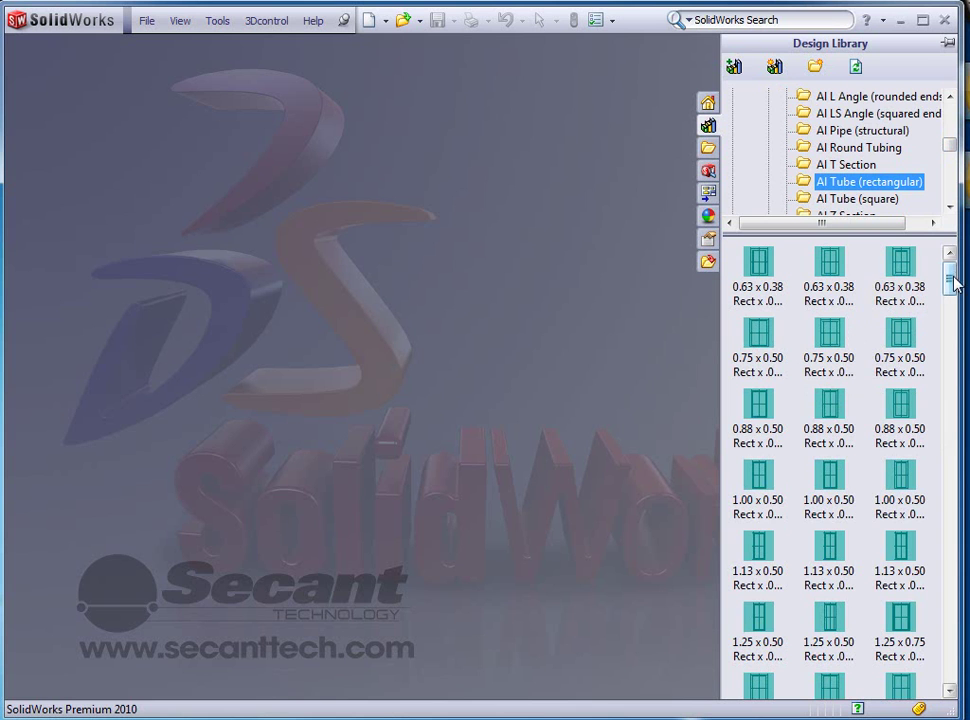
scroll(950, 150, "up", 3)
left_click(768, 165)
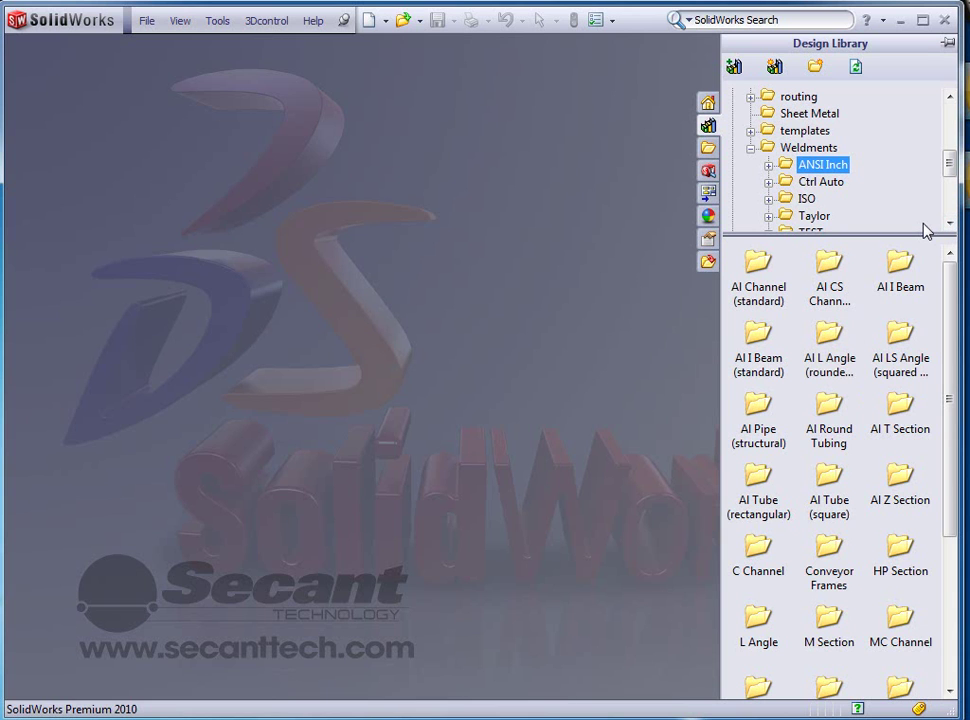
Expand SolidWorks Content and select its Weldments folder
left_click_drag(946, 164, 946, 216)
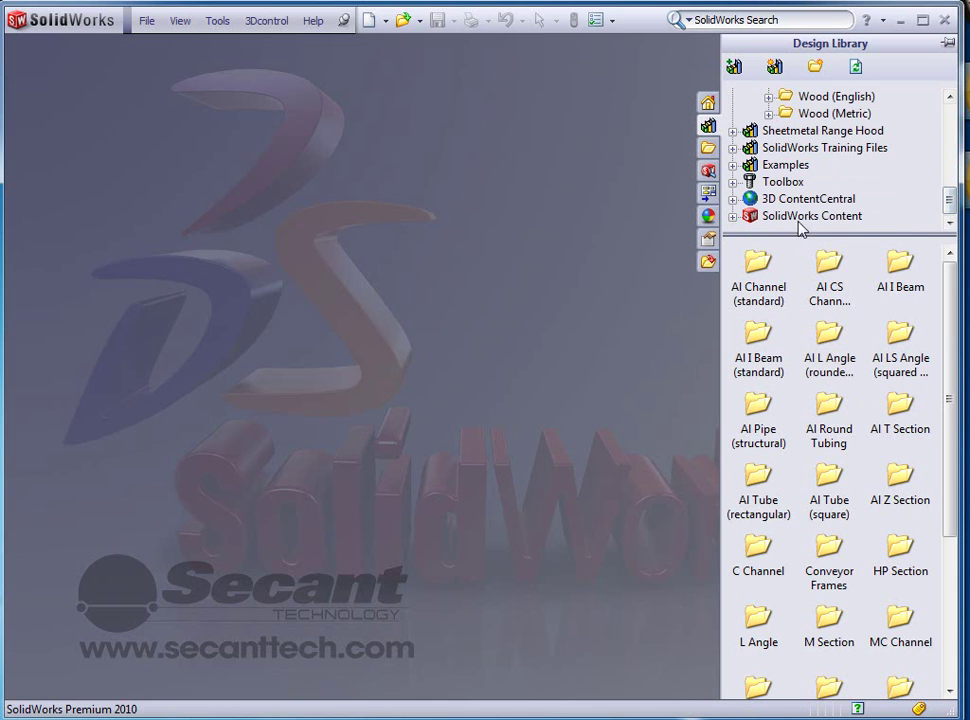
left_click(733, 216)
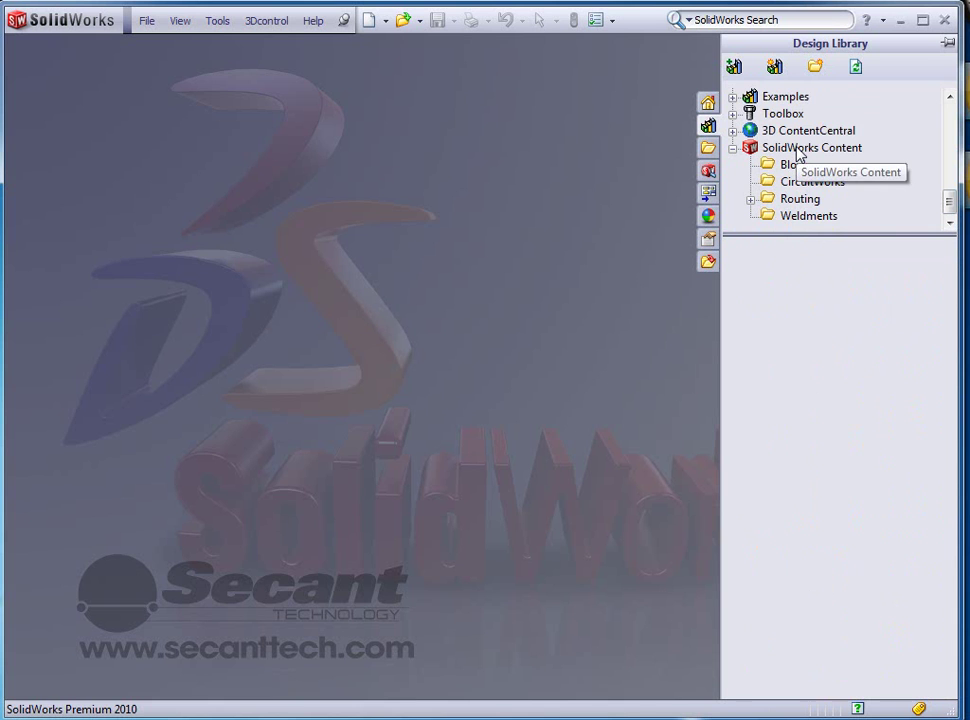
left_click(800, 223)
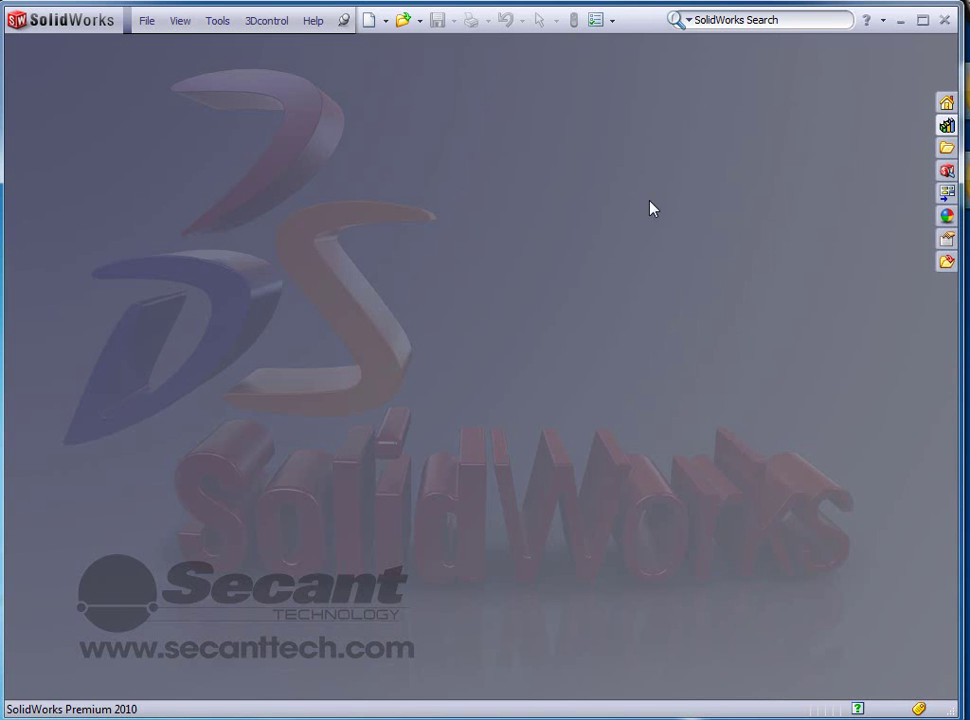
Create a new part from the Part template and start a sketch on the Front Plane
left_click(372, 22)
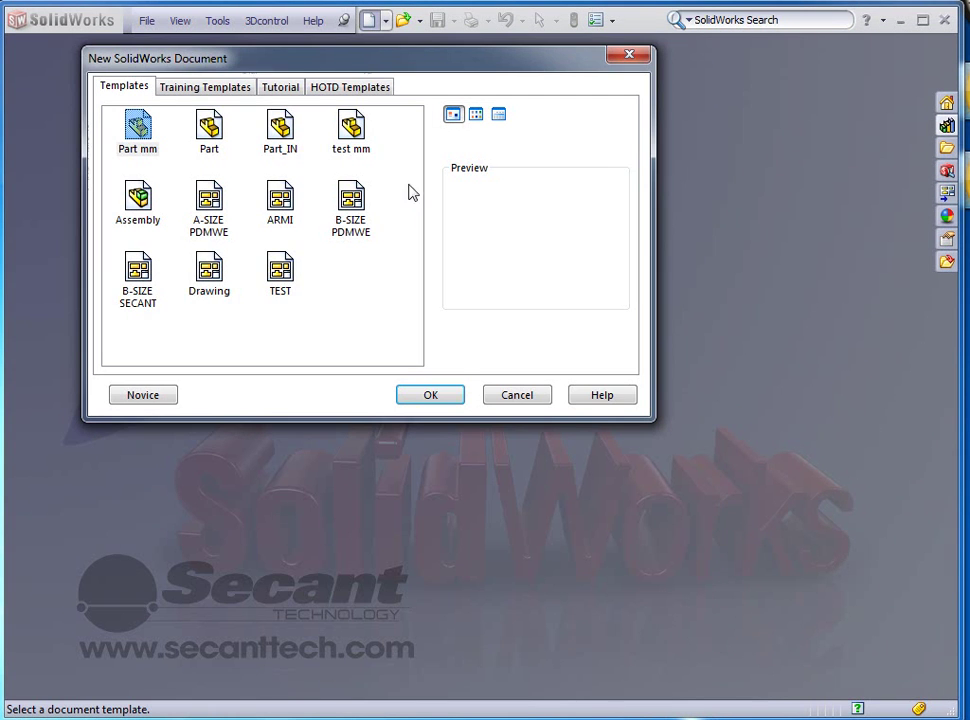
double_click(209, 127)
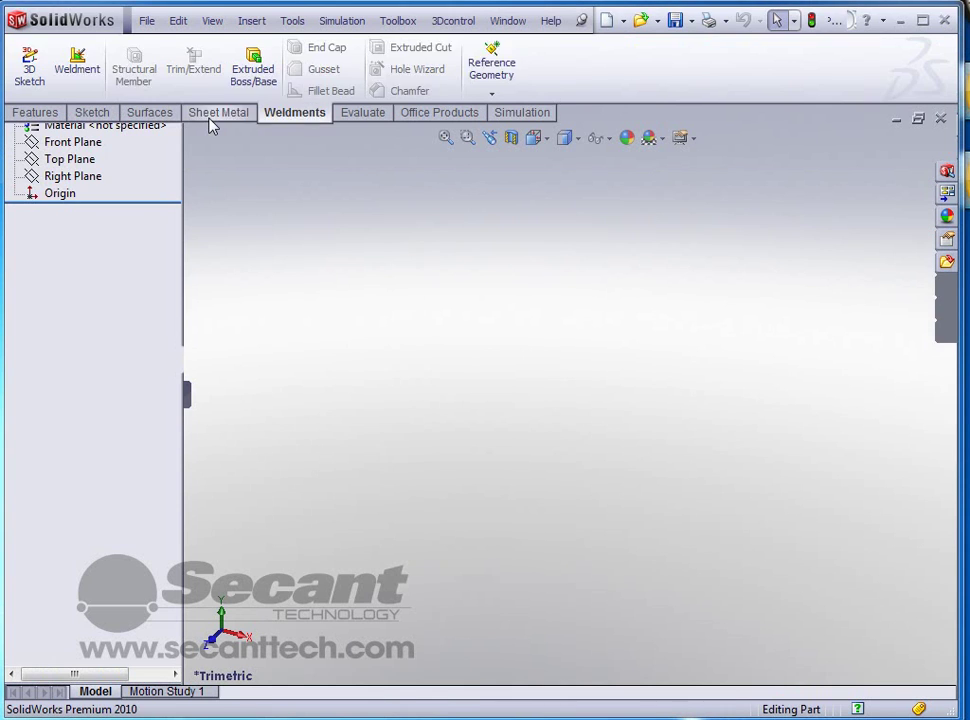
left_click(210, 116)
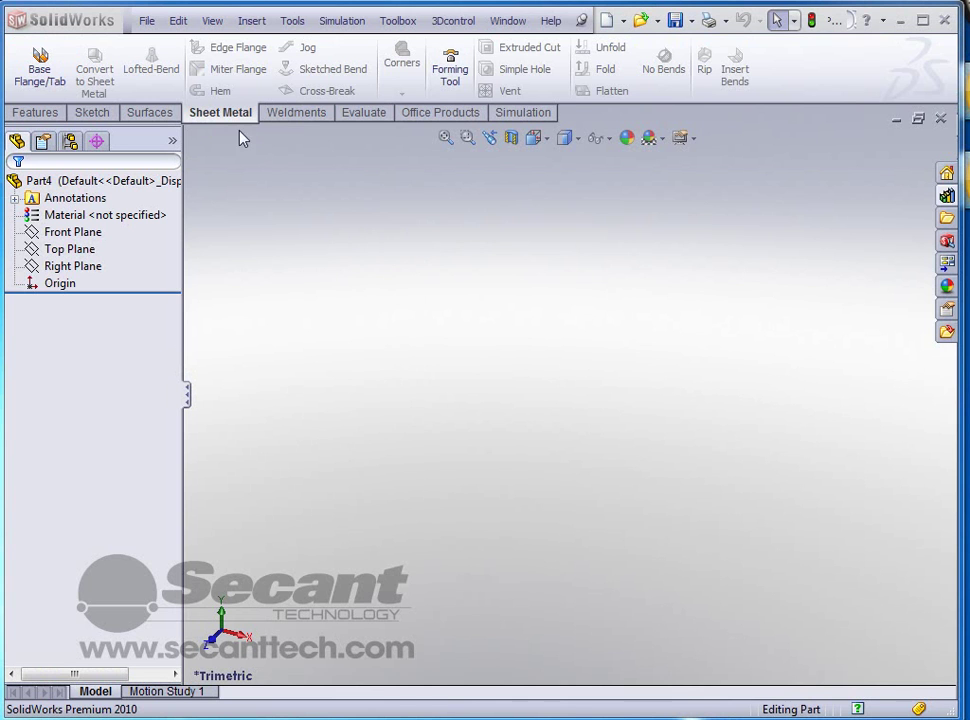
left_click(64, 231)
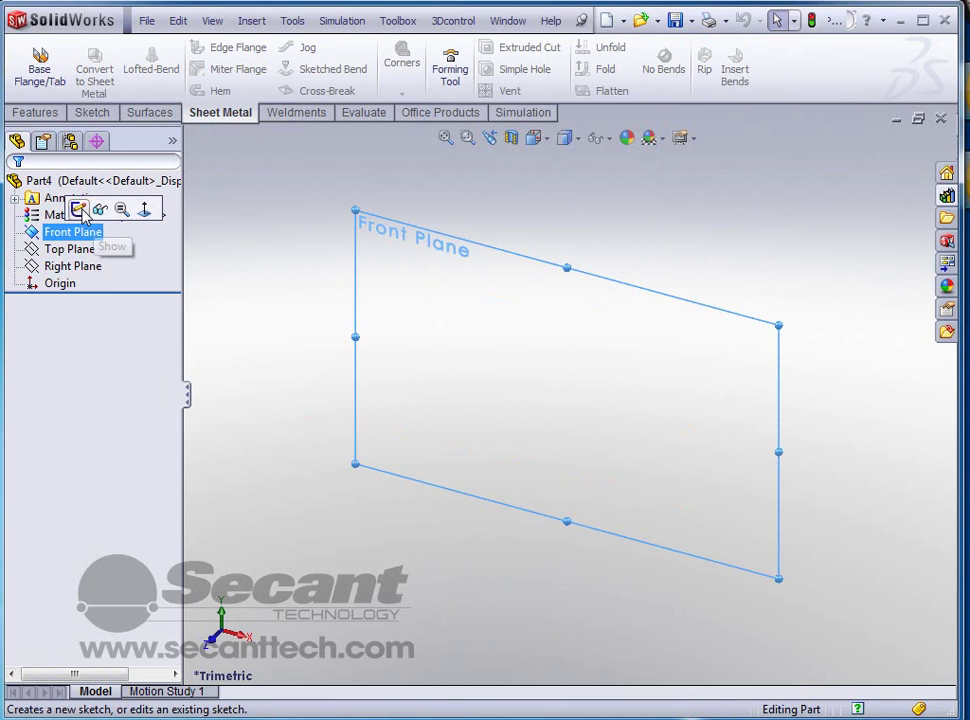
left_click(80, 210)
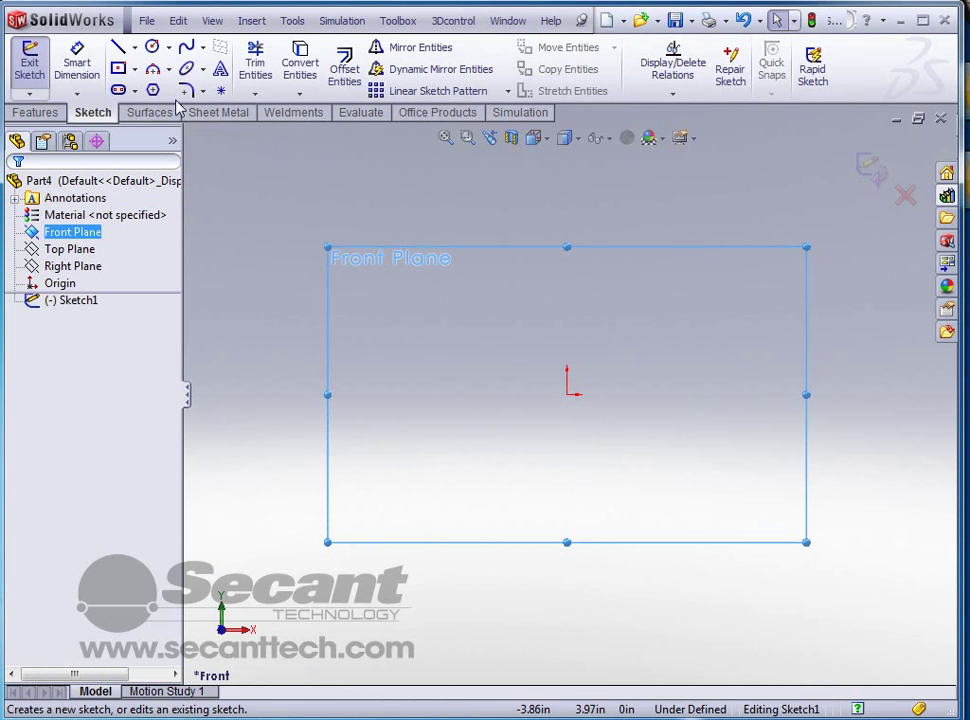
Draw a center rectangle anchored on the origin, with construction diagonals
left_click(118, 68)
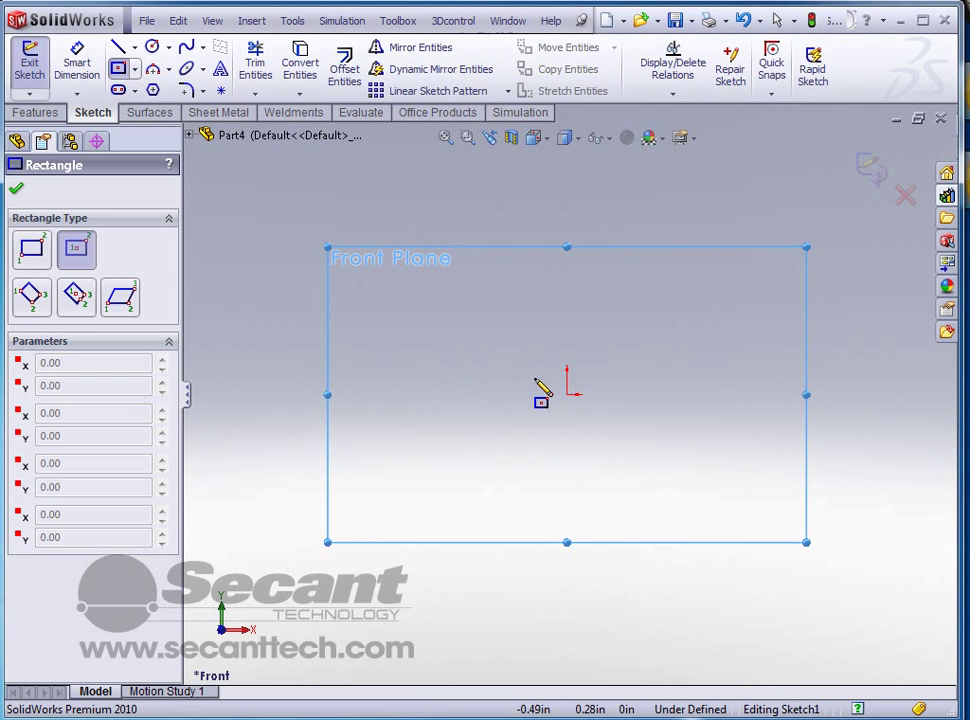
left_click(567, 393)
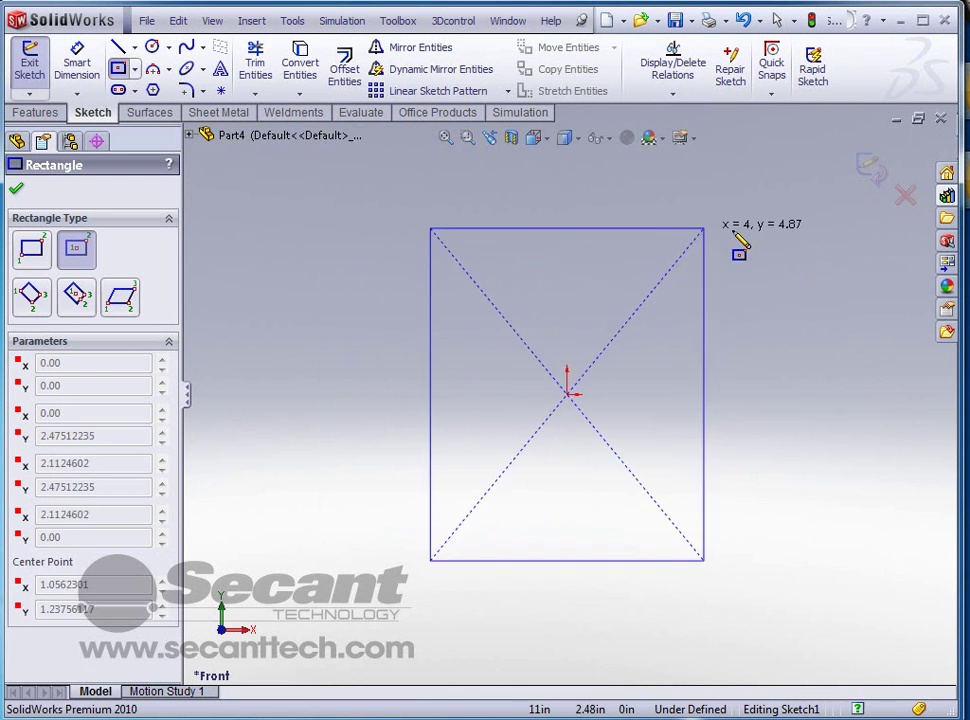
left_click(775, 200)
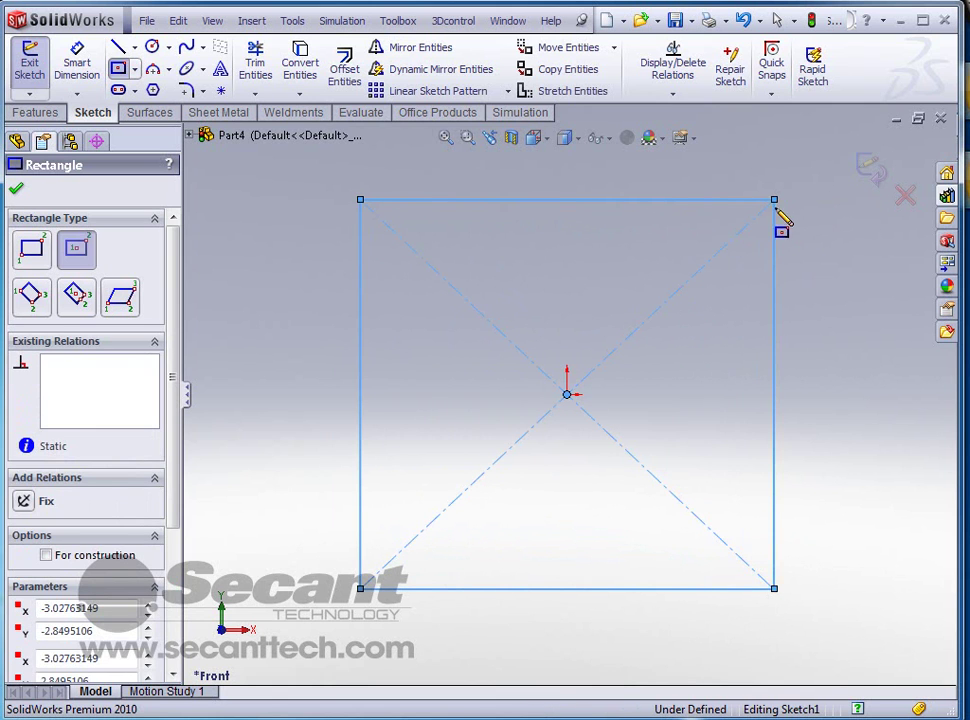
key("Escape")
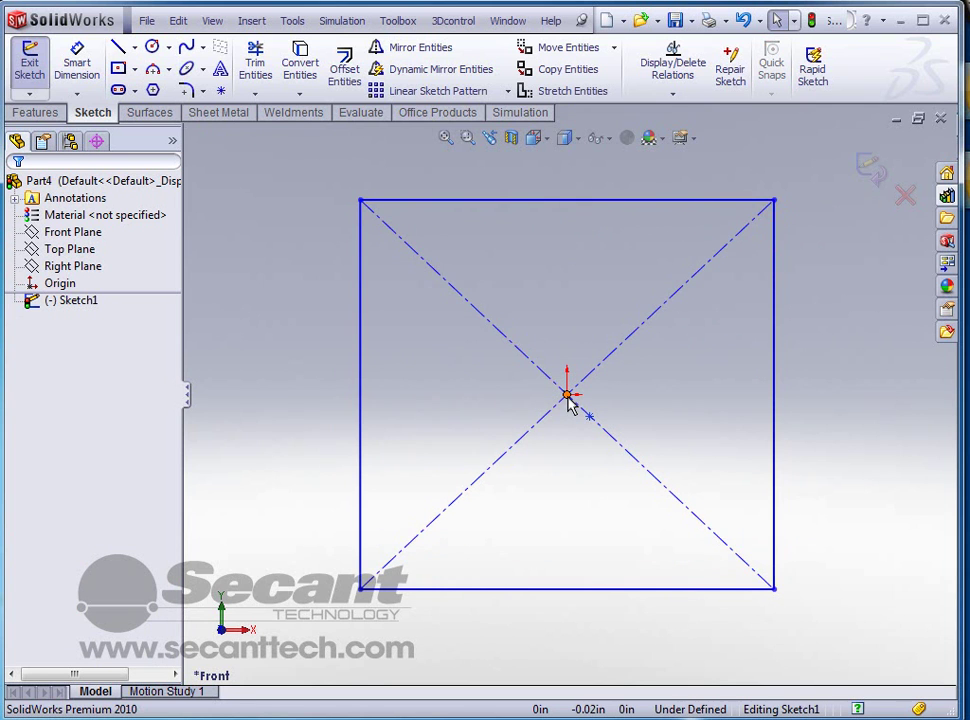
scroll(567, 397, "up", 1)
scroll(567, 397, "up", 1)
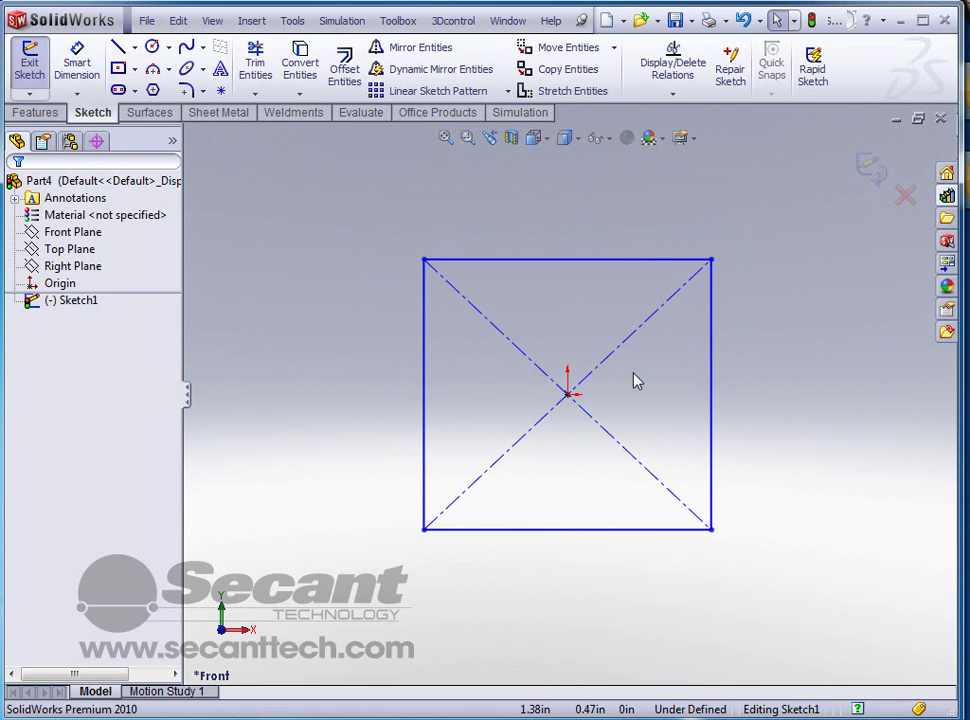
scroll(636, 380, "down", 1)
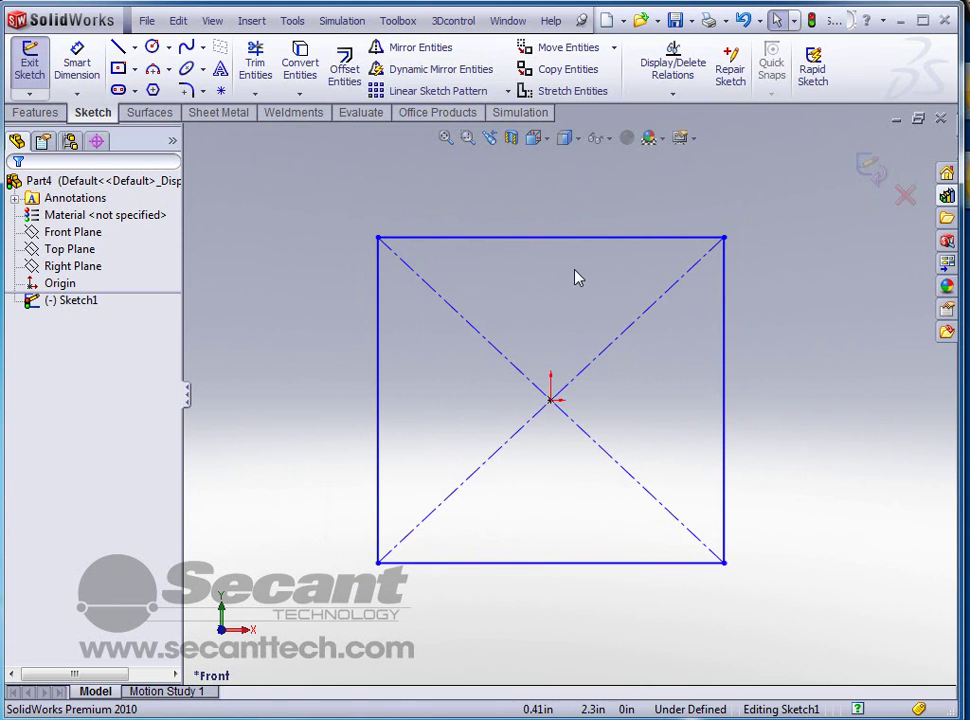
Place sketch points at the midpoints of the top, right, bottom and left edges
left_click(221, 91)
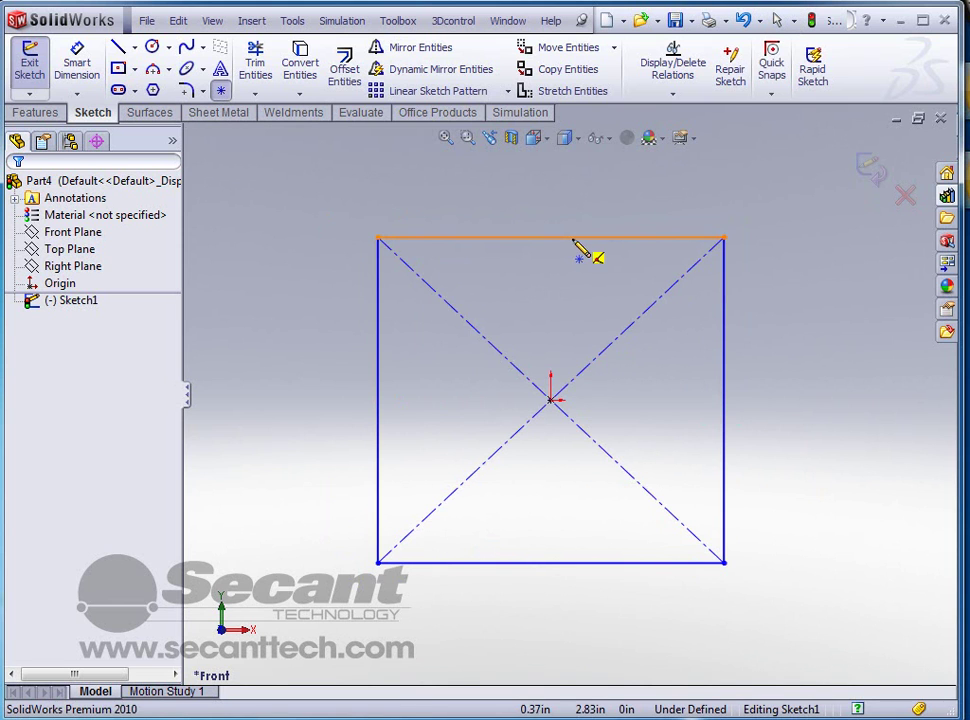
left_click(550, 237)
left_click(724, 401)
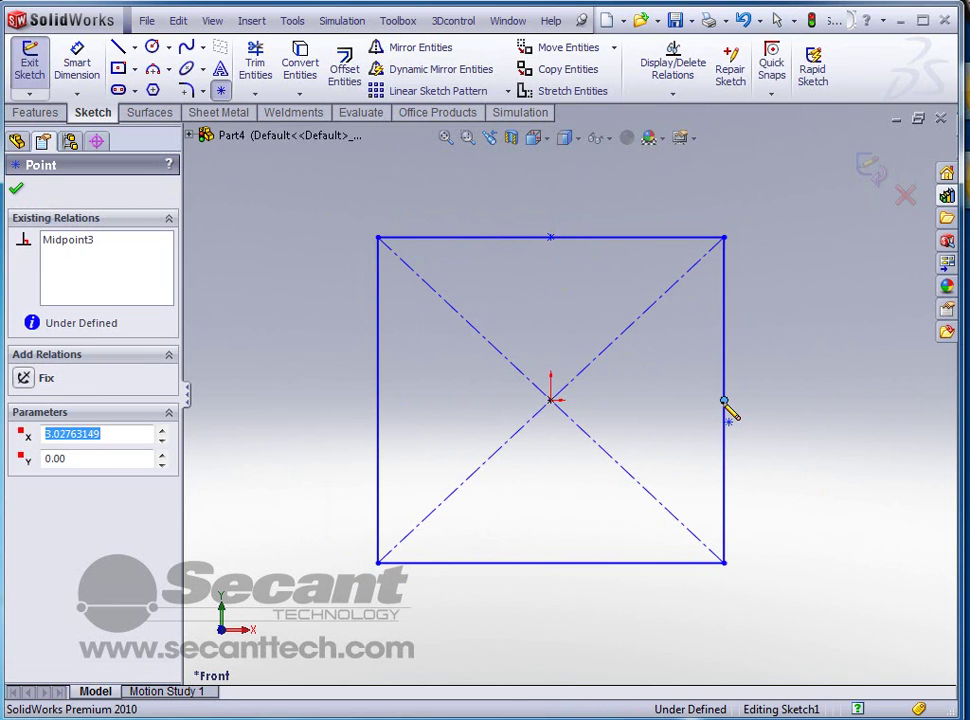
left_click(550, 563)
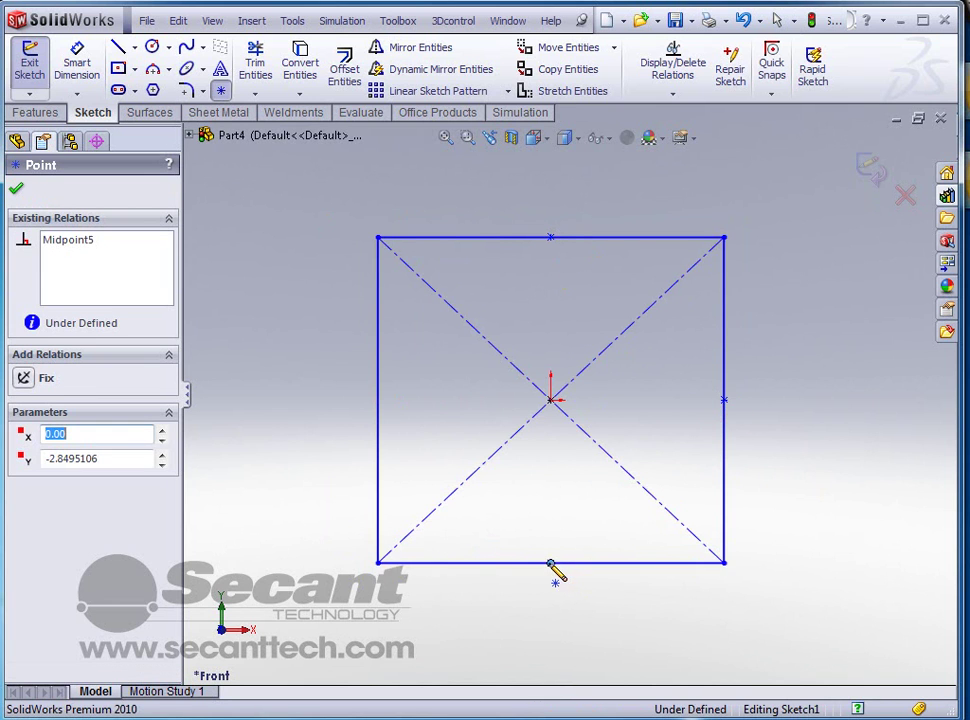
left_click(378, 401)
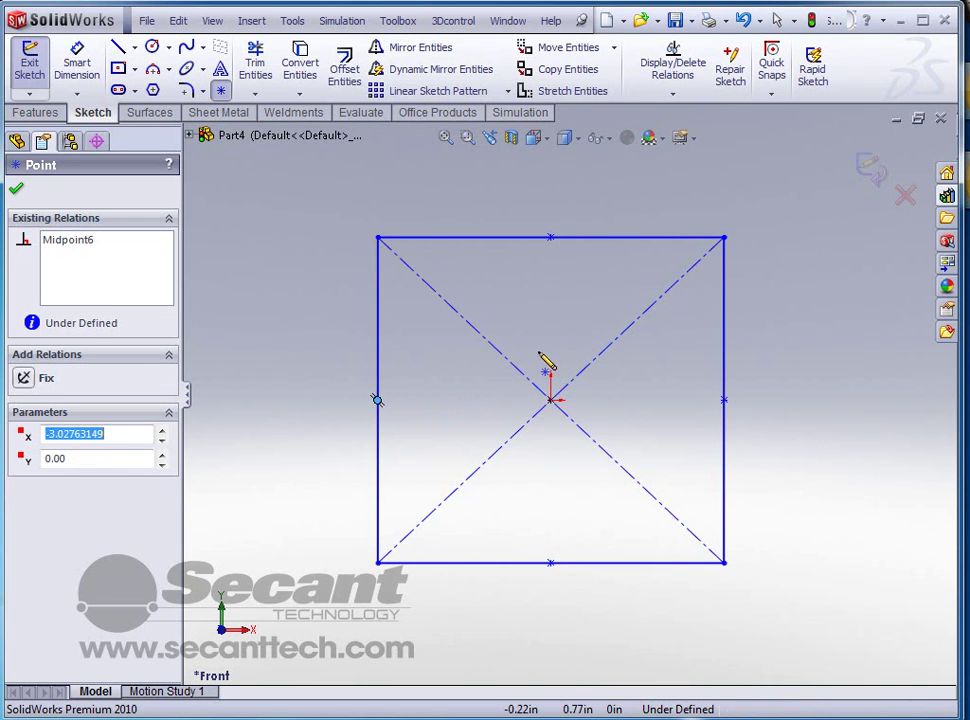
Place four sketch points outside the square: above, below, left and right
left_click(550, 170)
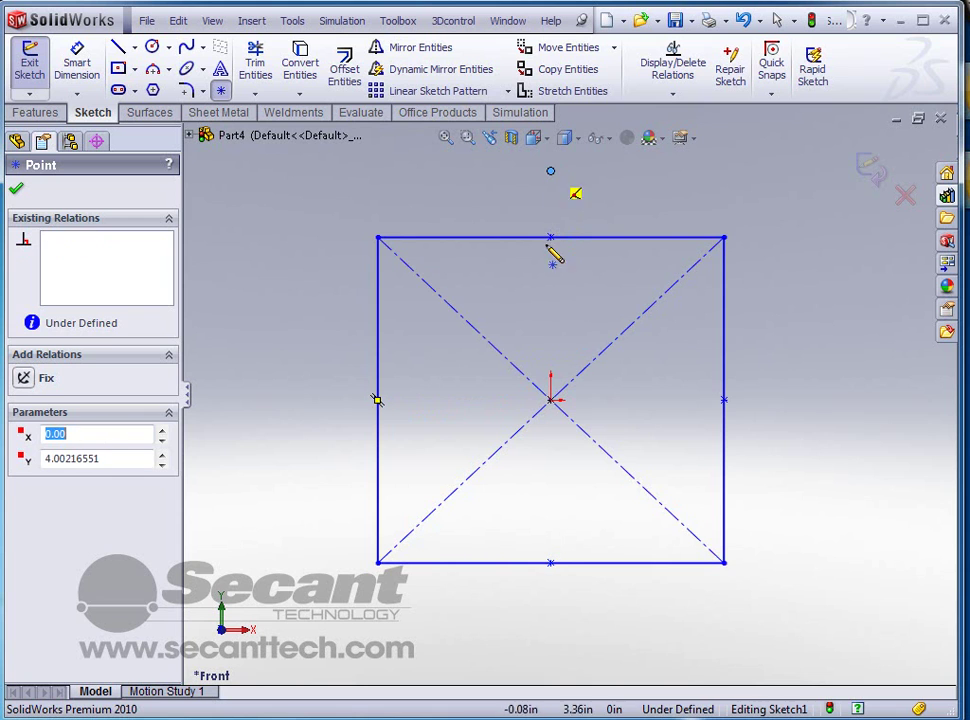
left_click(550, 622)
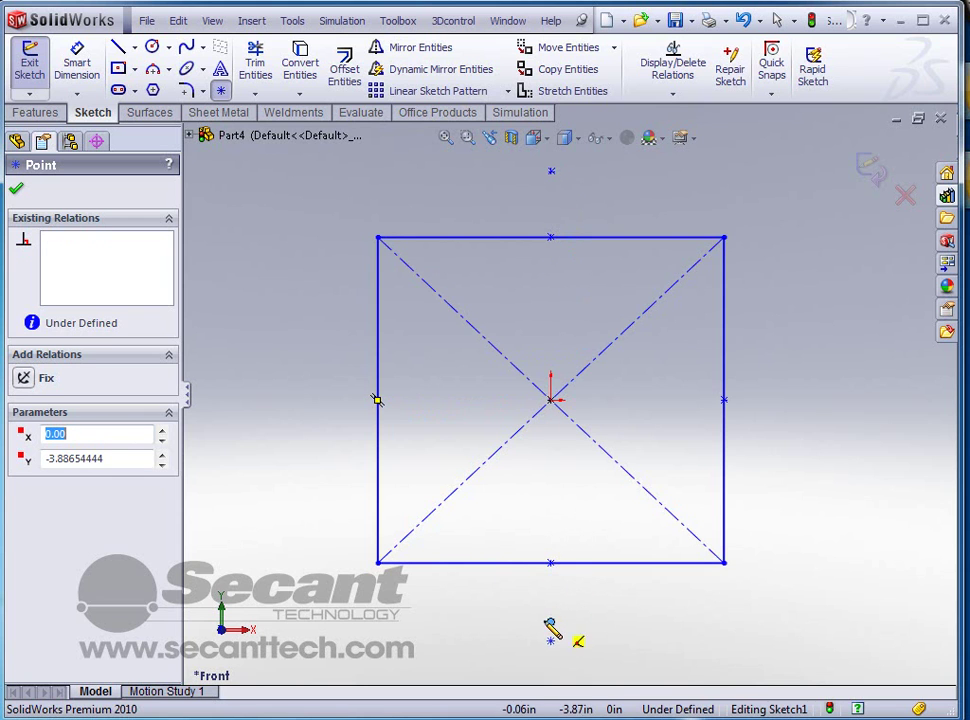
left_click(297, 400)
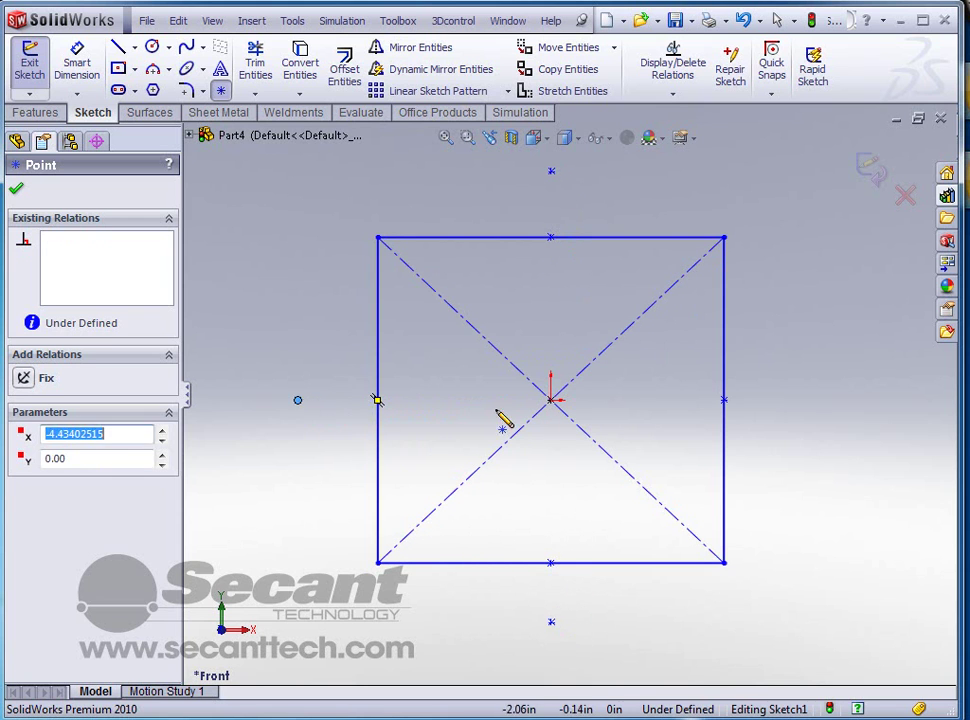
left_click(800, 400)
Dimension the square's left edge to 7
key("Escape")
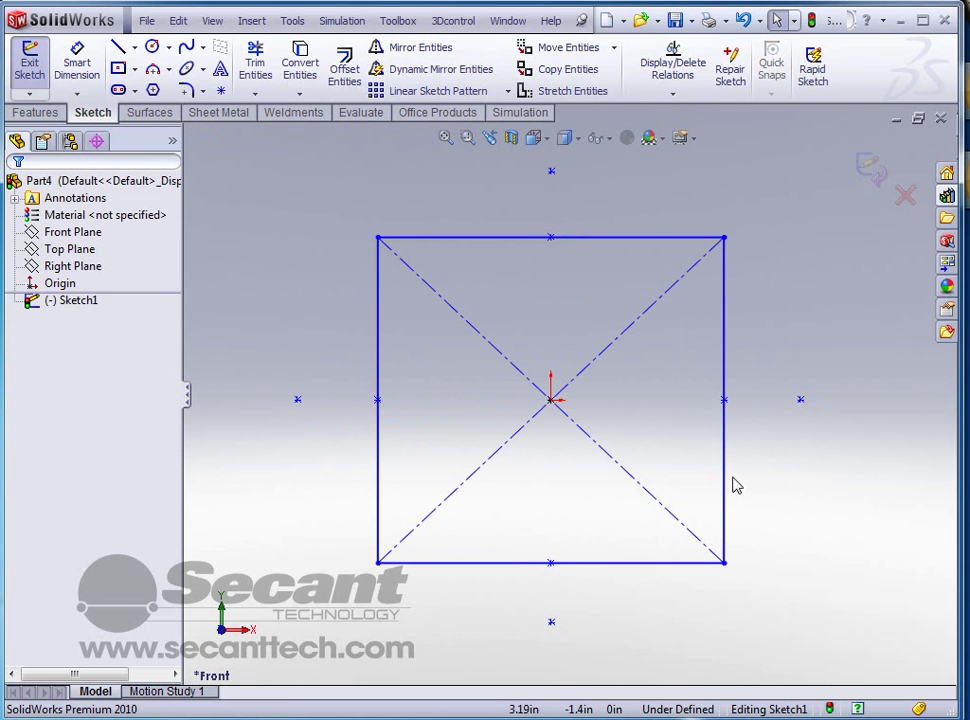
key("d")
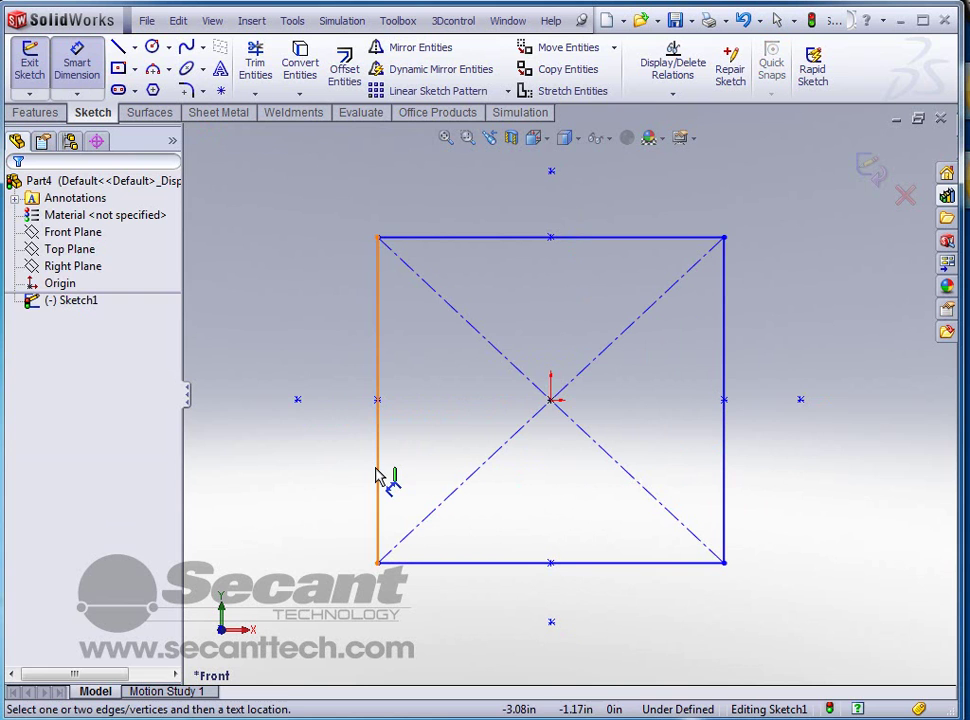
left_click(378, 475)
left_click(240, 395)
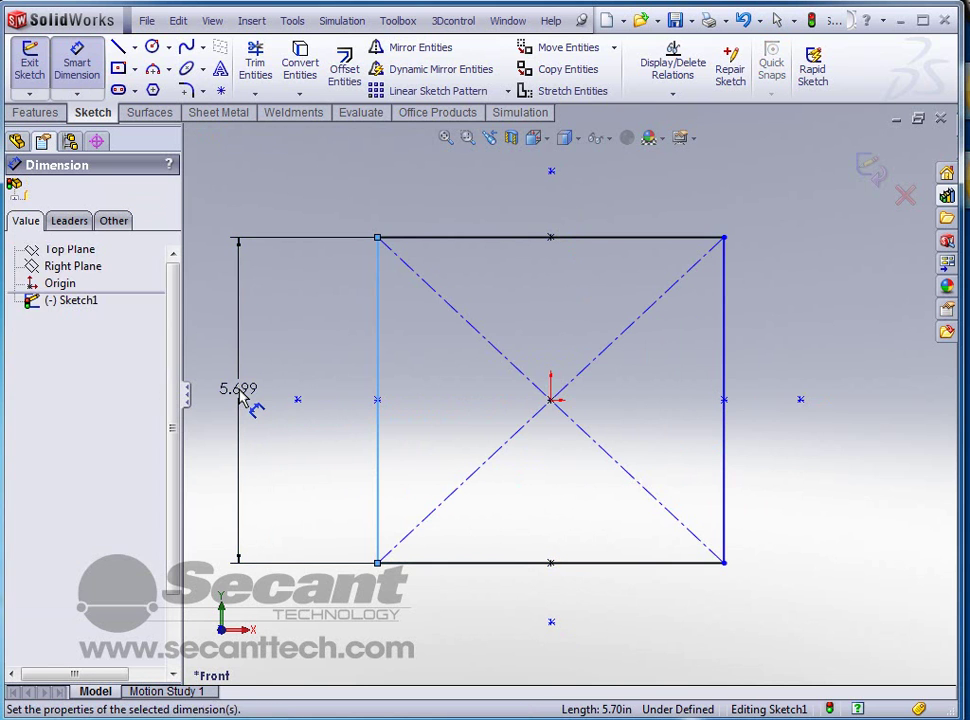
type("7")
key("Return")
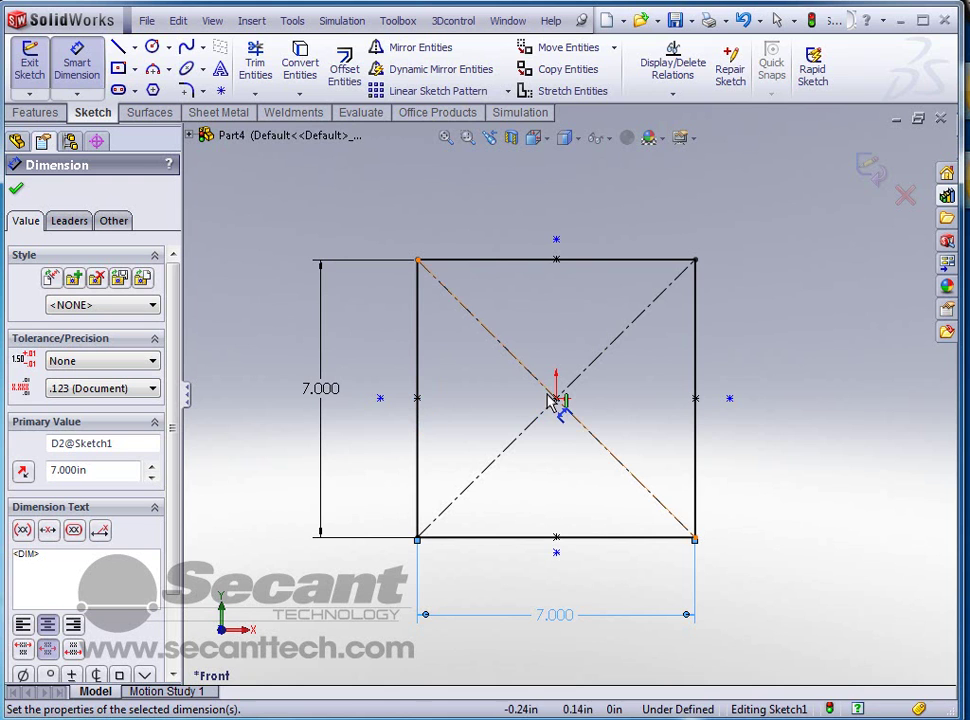
Set the top and right outer points 1.000 from their edge midpoints
left_click(557, 241)
left_click(557, 261)
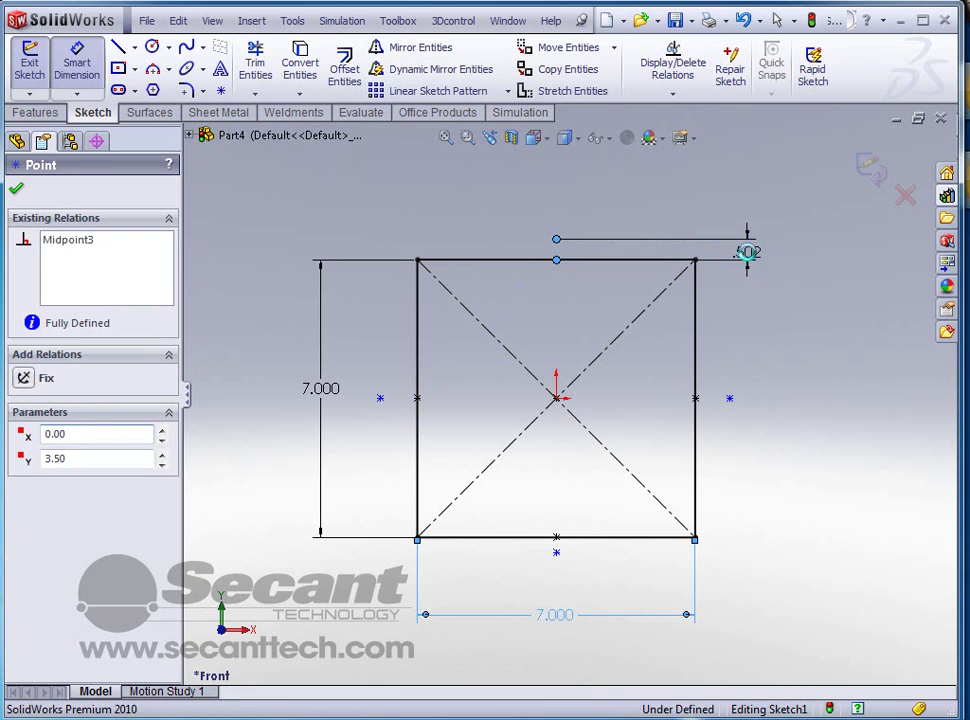
left_click(756, 262)
type("1")
key("Return")
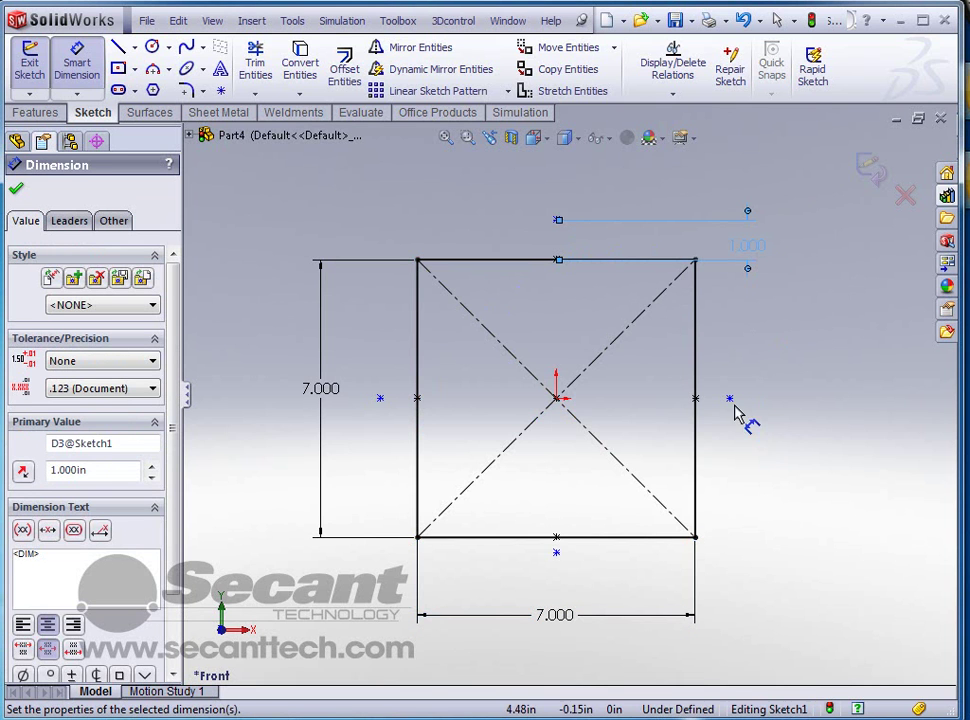
left_click(696, 399)
left_click(729, 399)
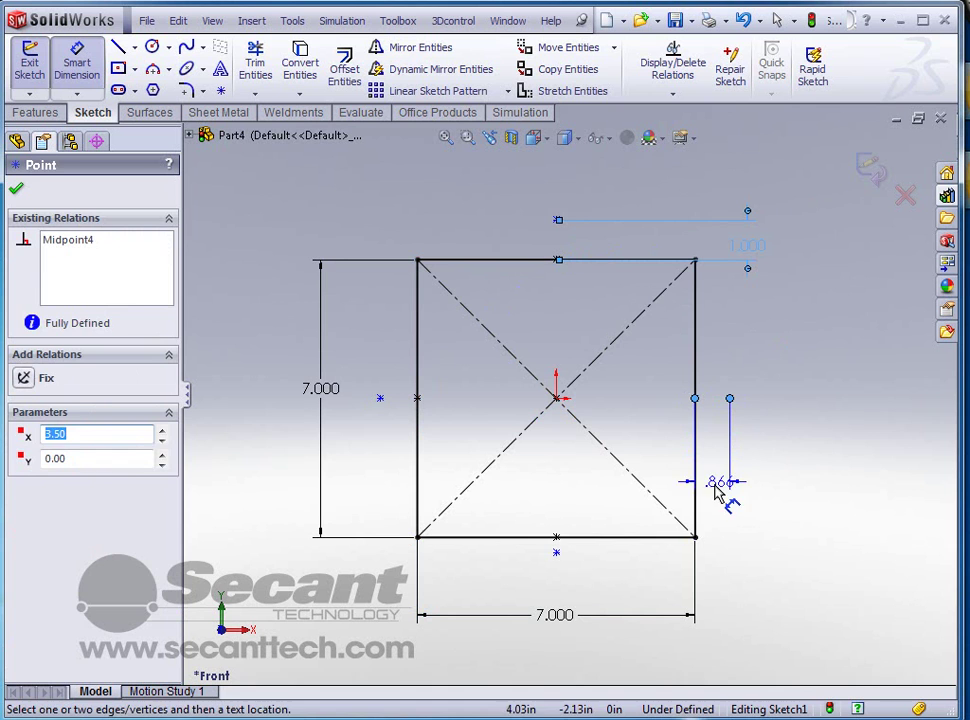
left_click(713, 487)
type("1")
key("Return")
left_click(557, 538)
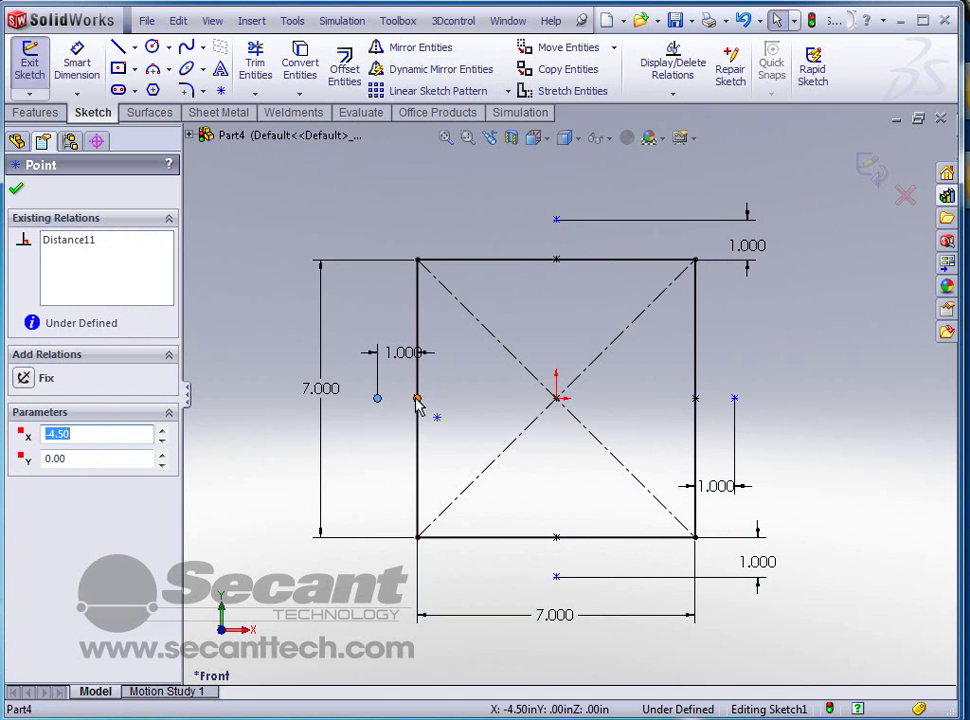
Make the origin and side outer points Horizontal
left_click(556, 398)
left_click(734, 399, "ctrl")
left_click(735, 399, "ctrl")
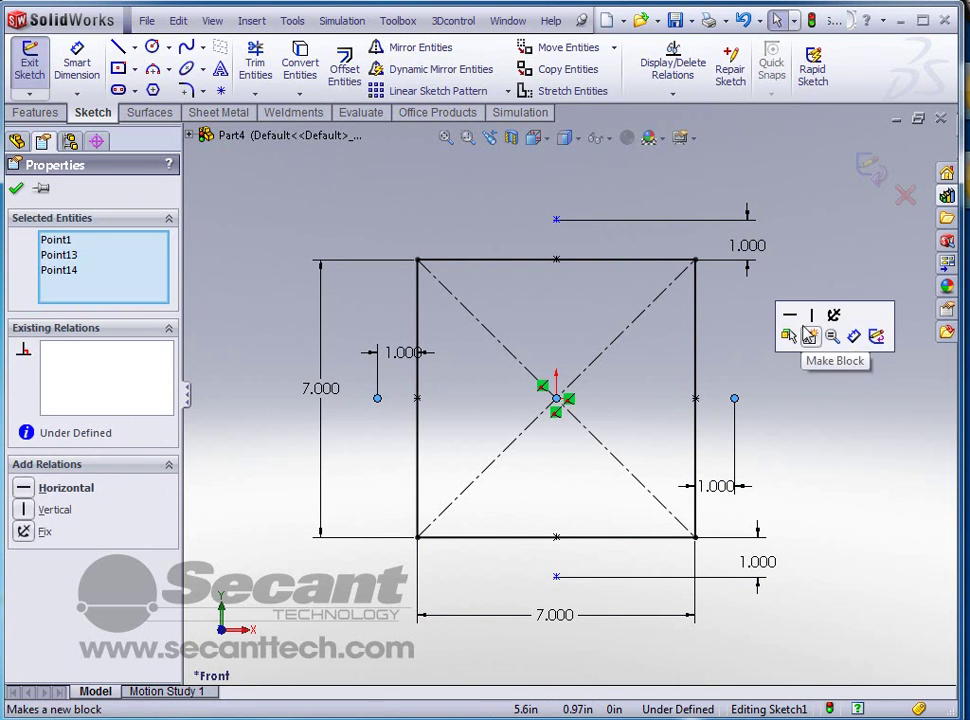
left_click(791, 318)
left_click(795, 353)
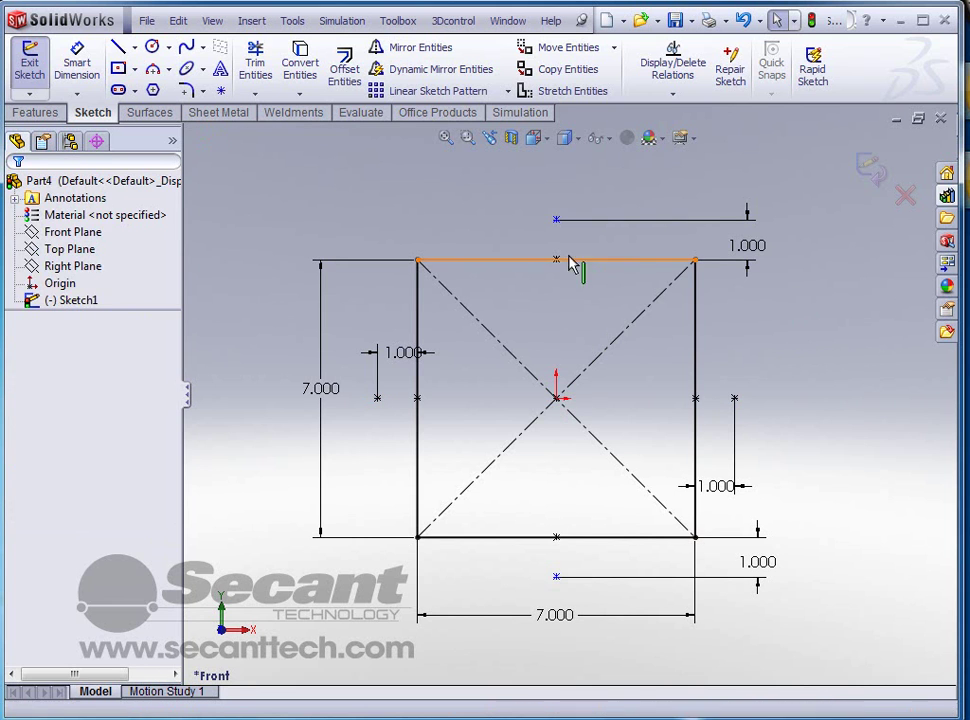
Make the origin and top and bottom outer points Vertical
left_click(556, 221)
left_click(556, 398)
left_click(556, 578, "ctrl")
left_click(557, 580, "ctrl")
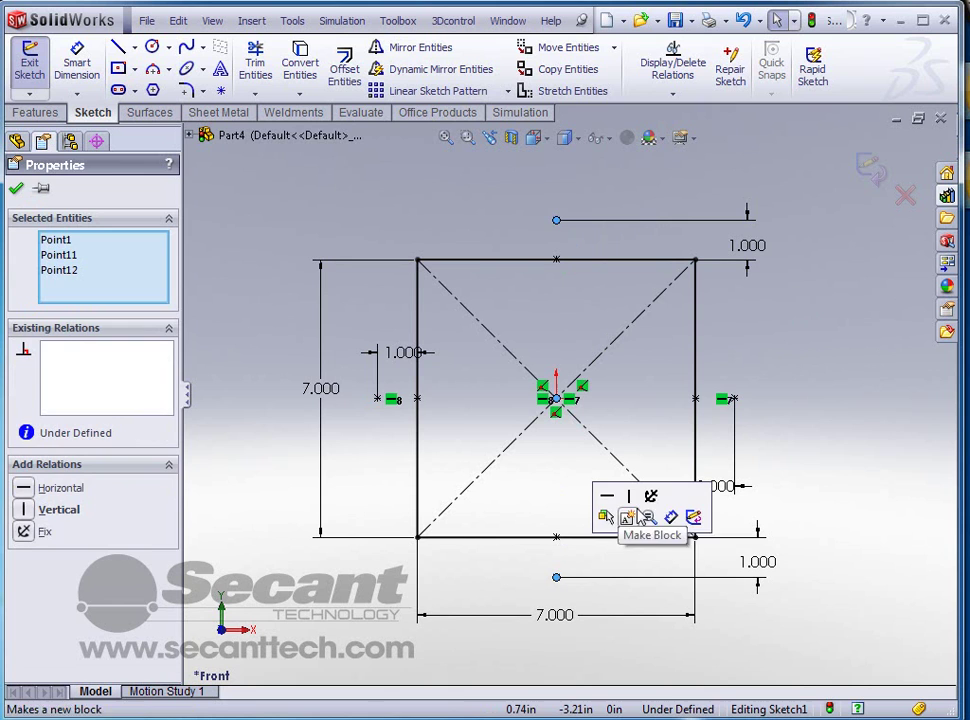
left_click(628, 498)
left_click(795, 390)
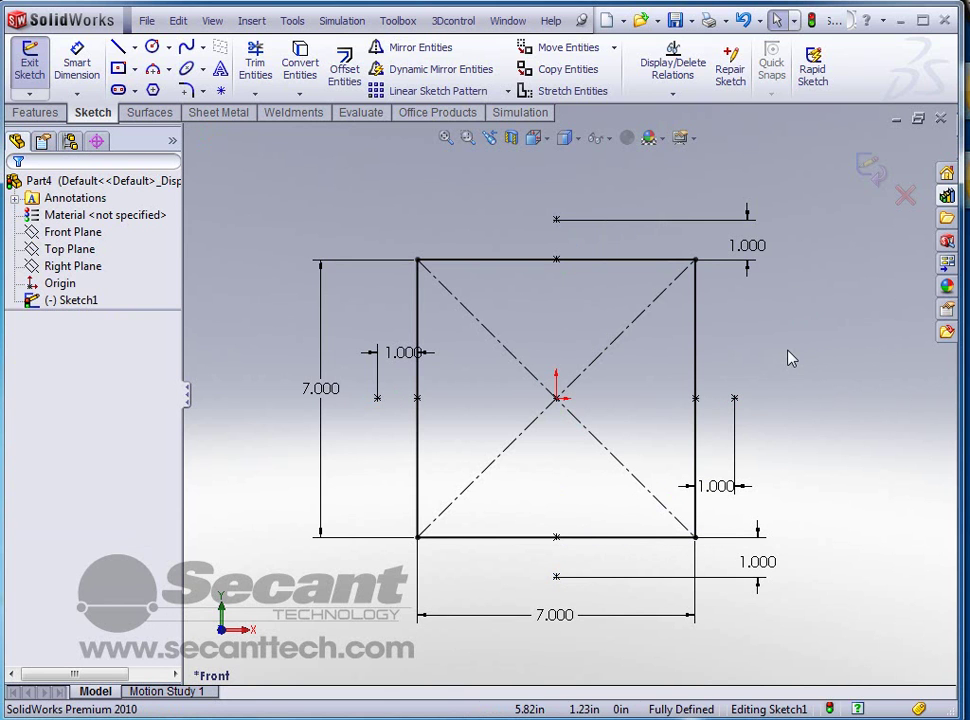
Exit the sketch and select Sketch1 in the FeatureManager tree
left_click(869, 172)
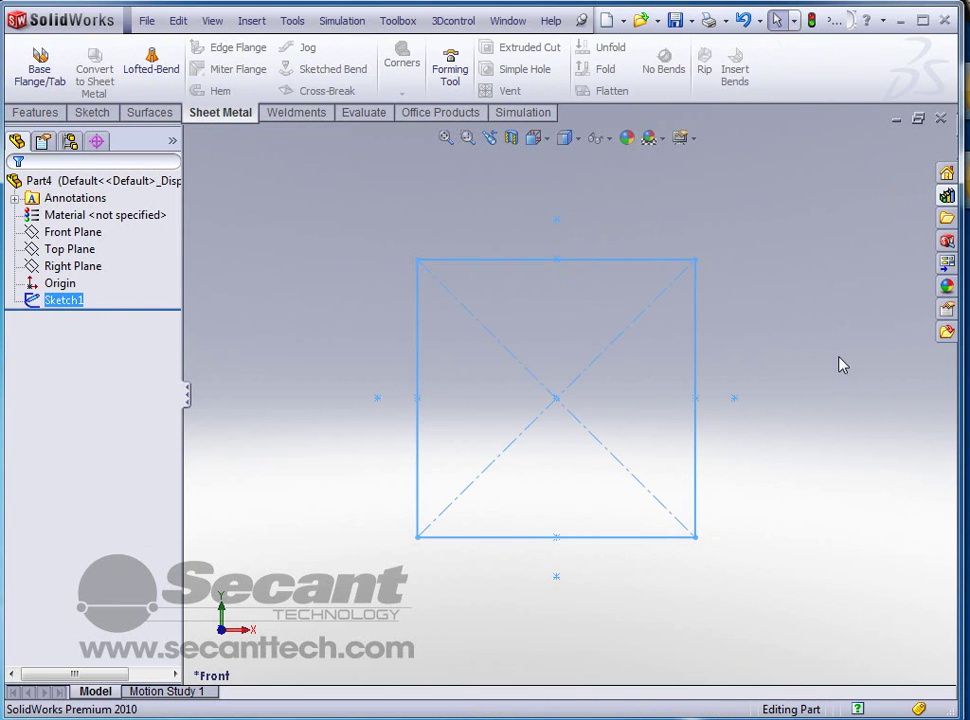
left_click(843, 362)
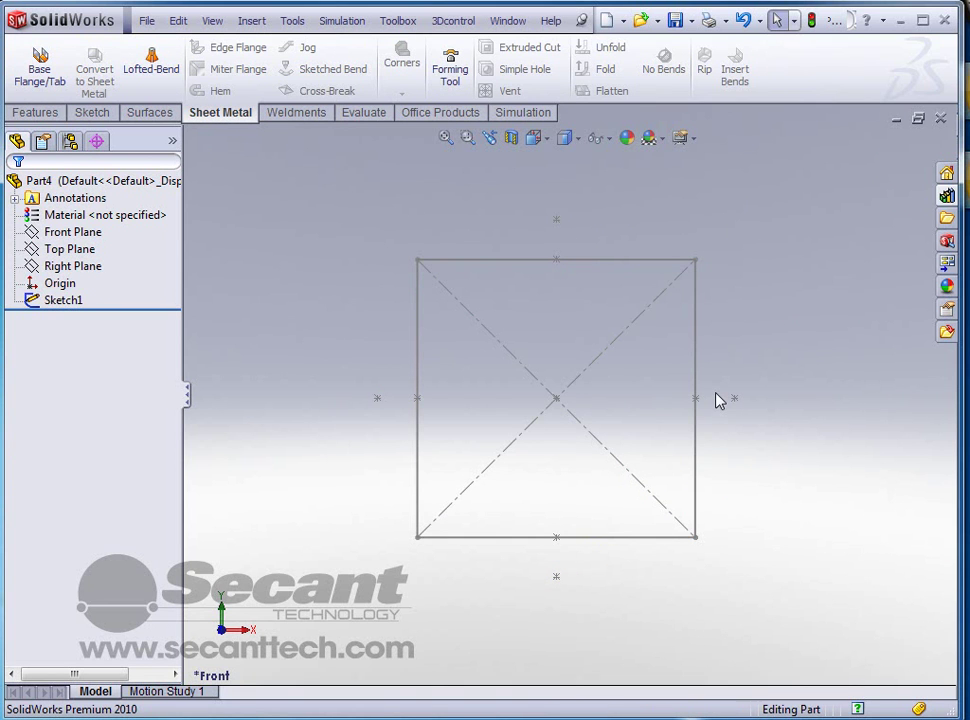
left_click(73, 310)
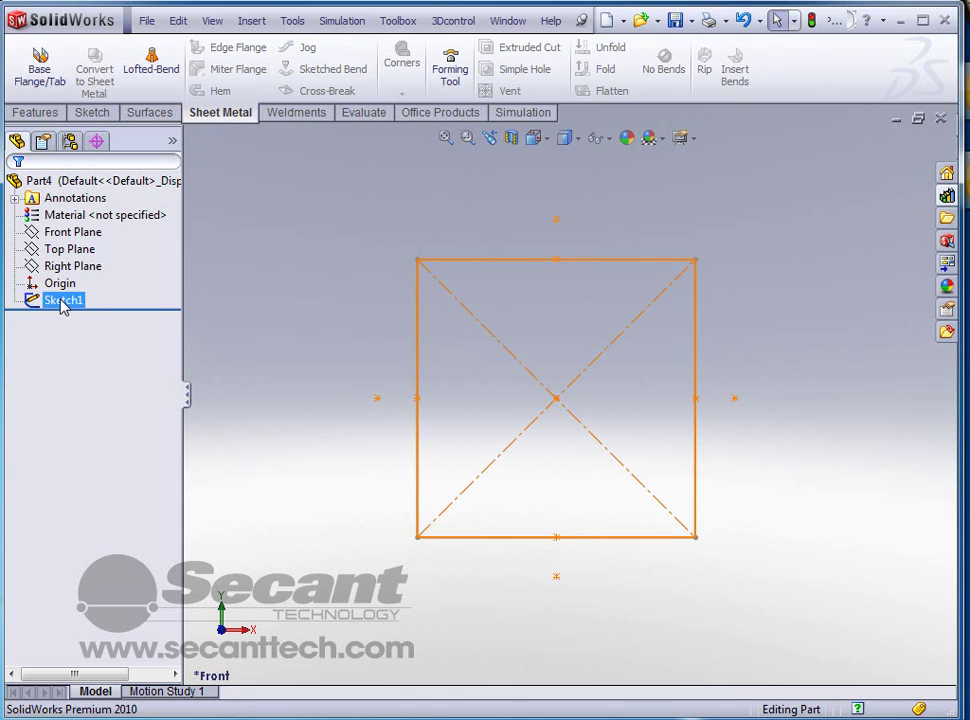
left_click(62, 305)
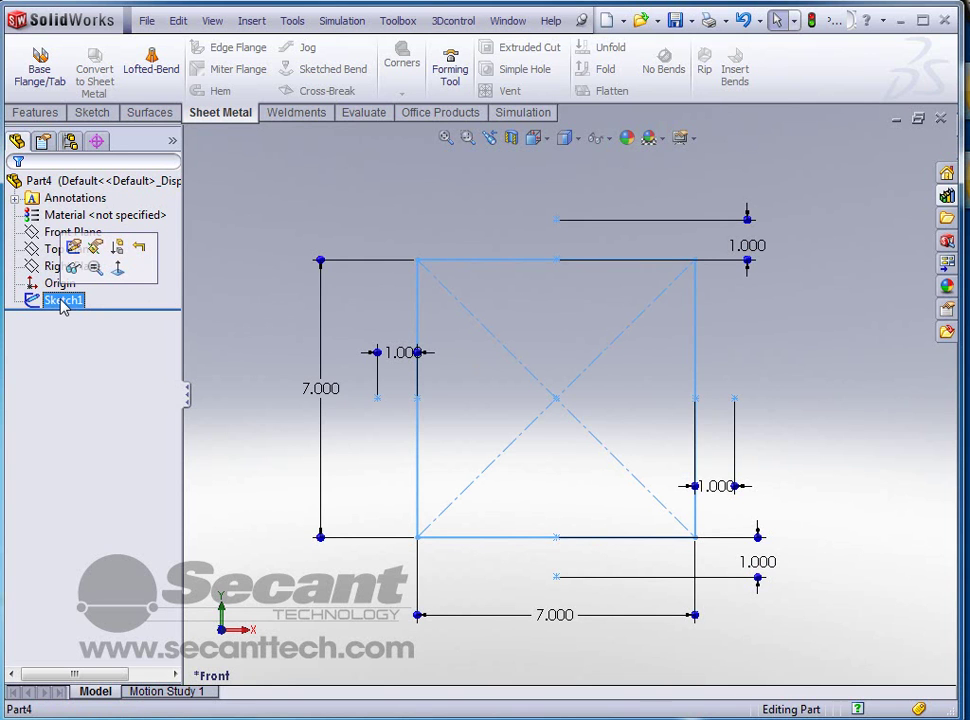
left_click(691, 22)
In Save As, browse Local Disk (C:) into the SolidWorks Data Weldments folder
left_click(700, 62)
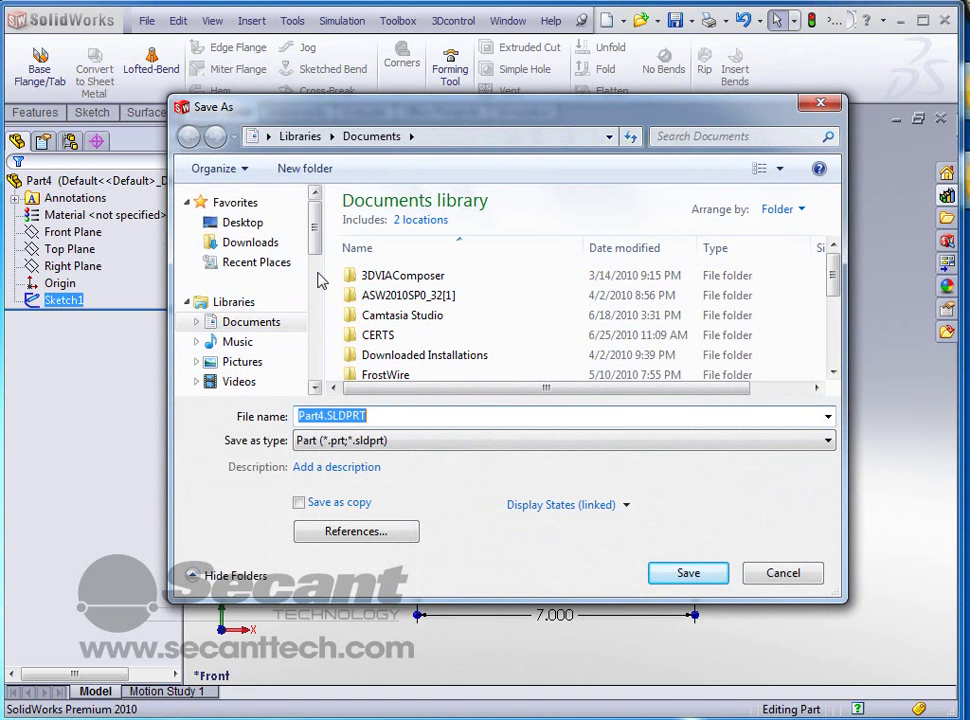
scroll(320, 281, "down", 4)
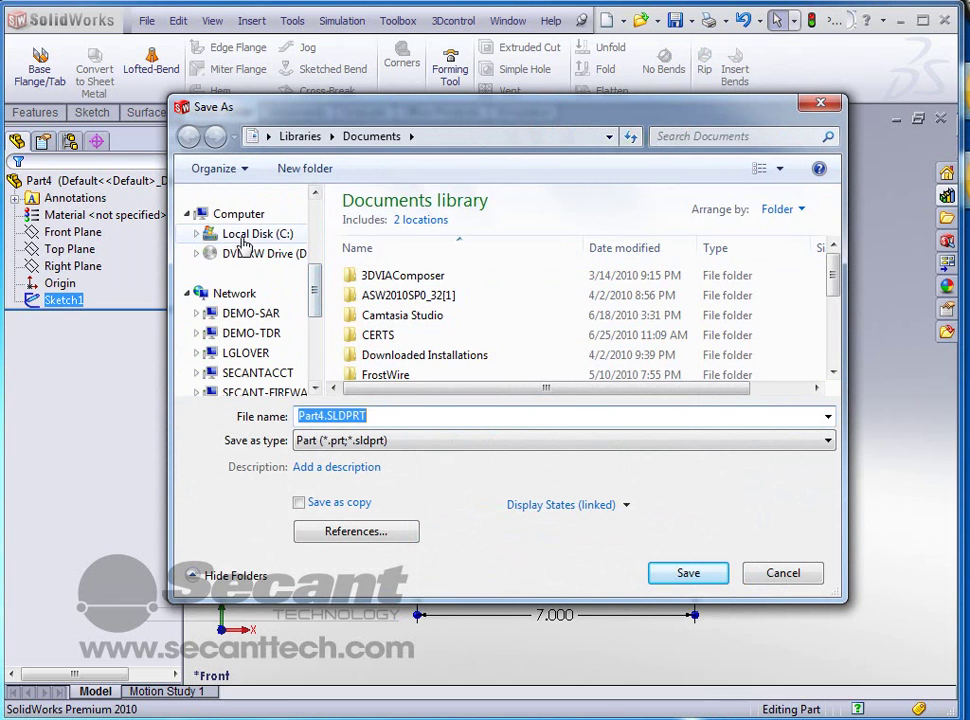
left_click(252, 233)
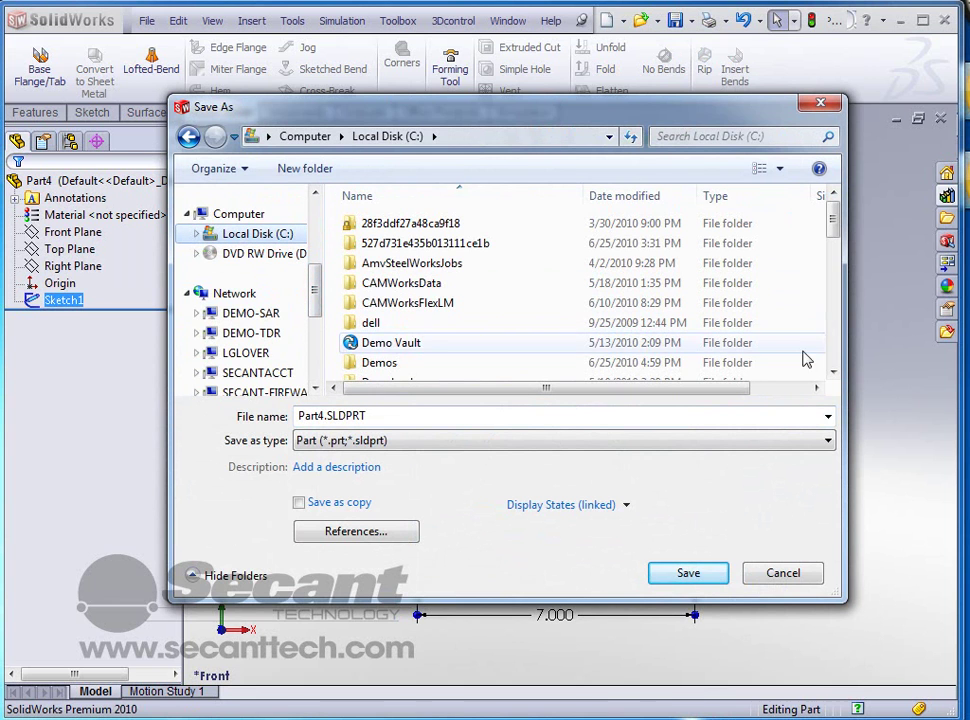
left_click(838, 342)
left_click(838, 342)
left_click(836, 332)
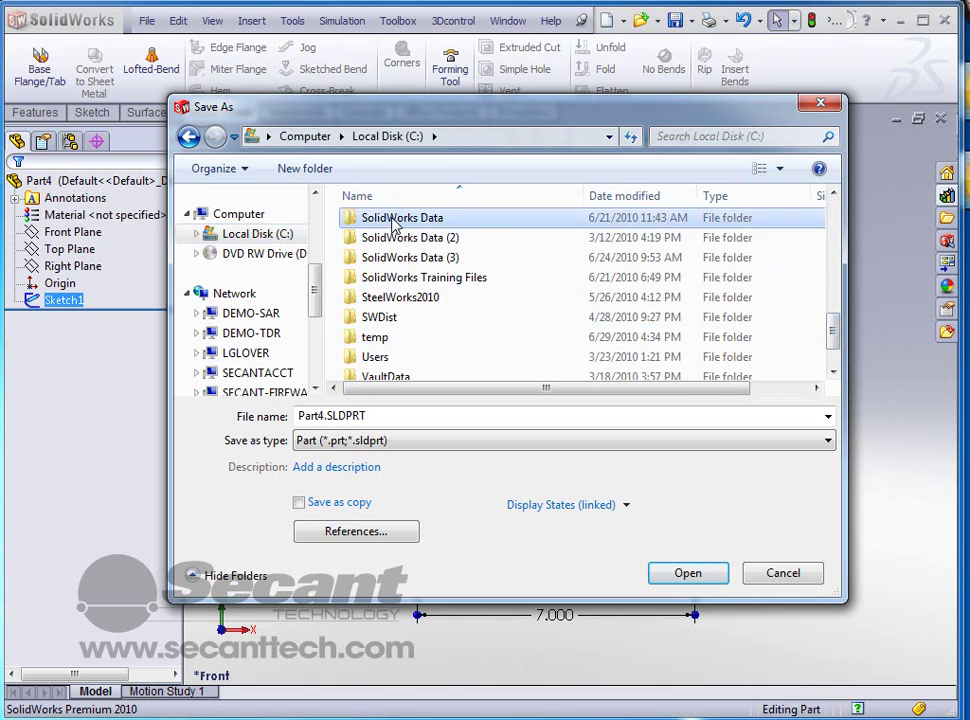
double_click(370, 218)
left_click(835, 352)
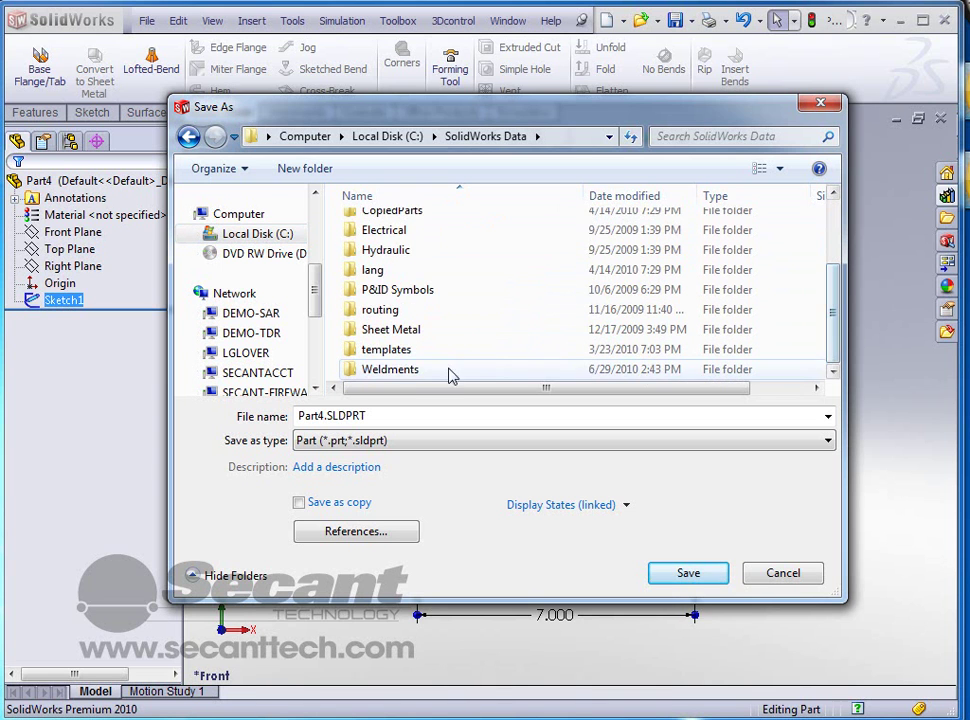
double_click(395, 369)
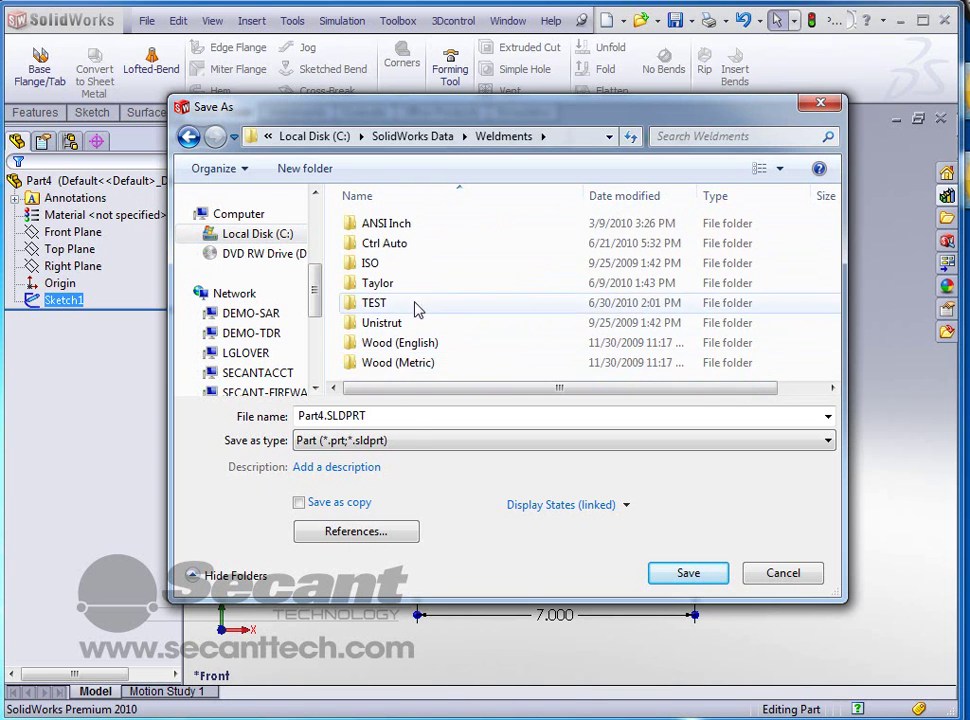
Set Save as type to Lib Feat Part (*.sldlfp) and return to Local Disk (C:)
left_click(420, 450)
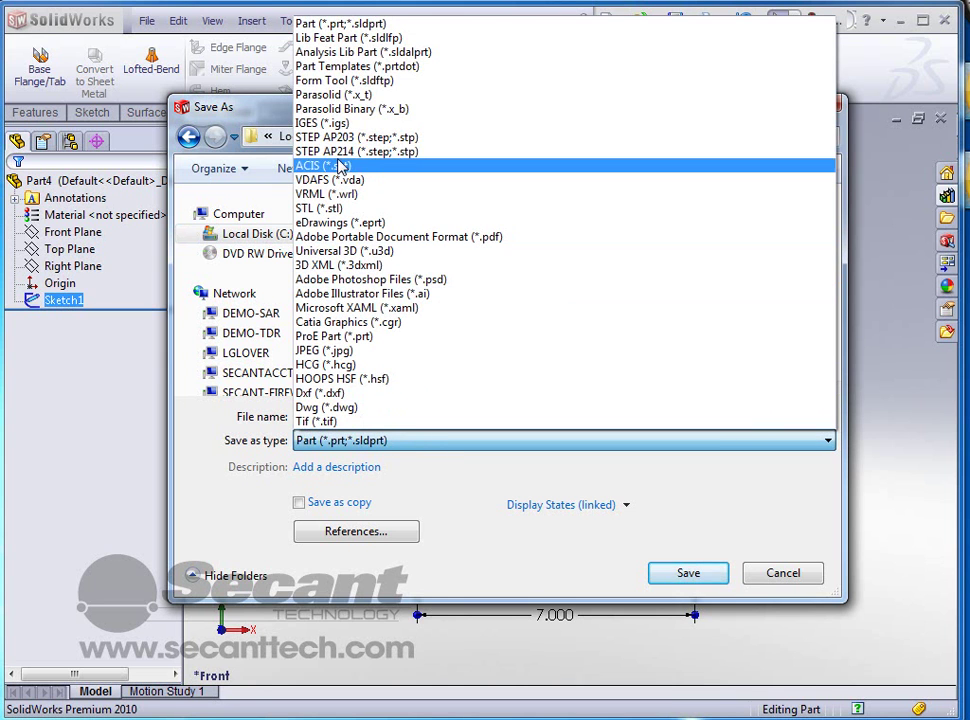
left_click(350, 40)
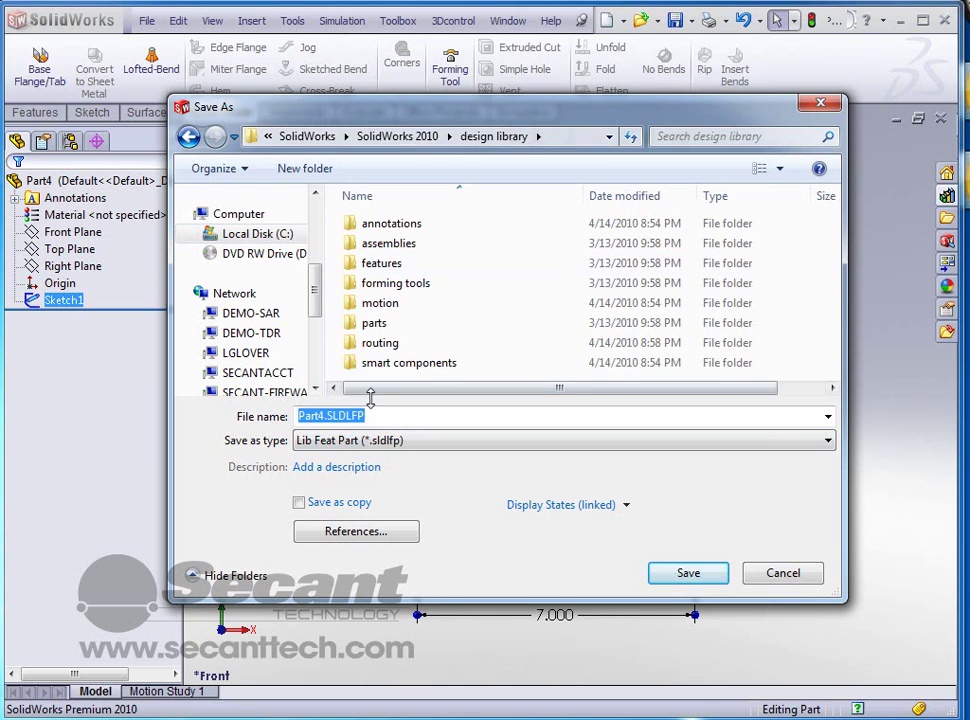
left_click(245, 236)
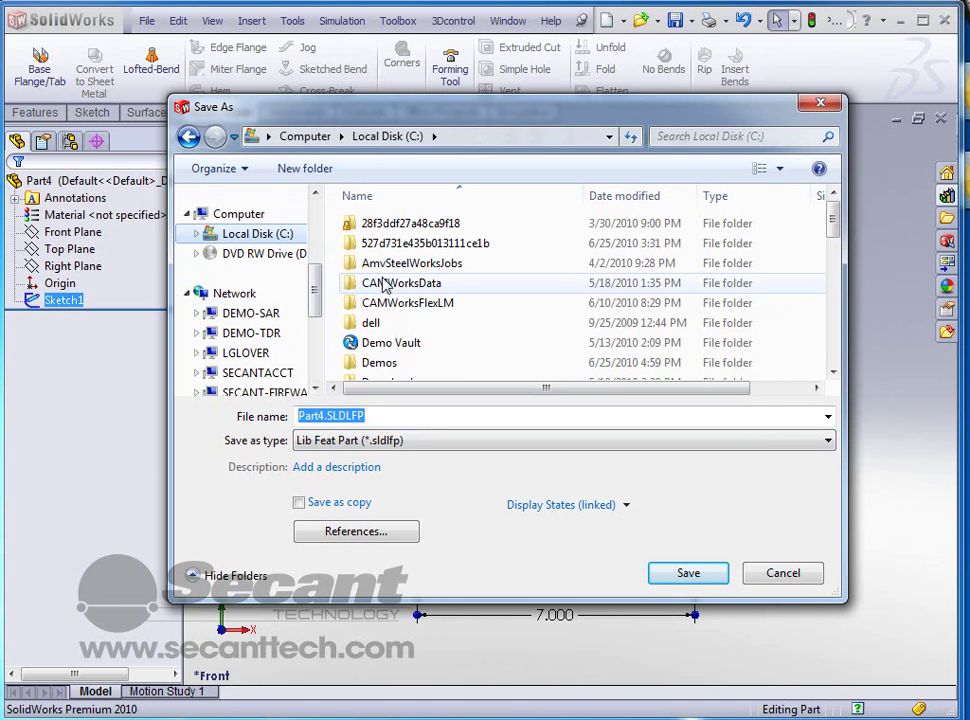
Browse to SolidWorks Data\Weldments\TEST and create a new folder named Sq Stock
left_click(835, 352)
left_click(835, 352)
left_click(835, 362)
double_click(411, 372)
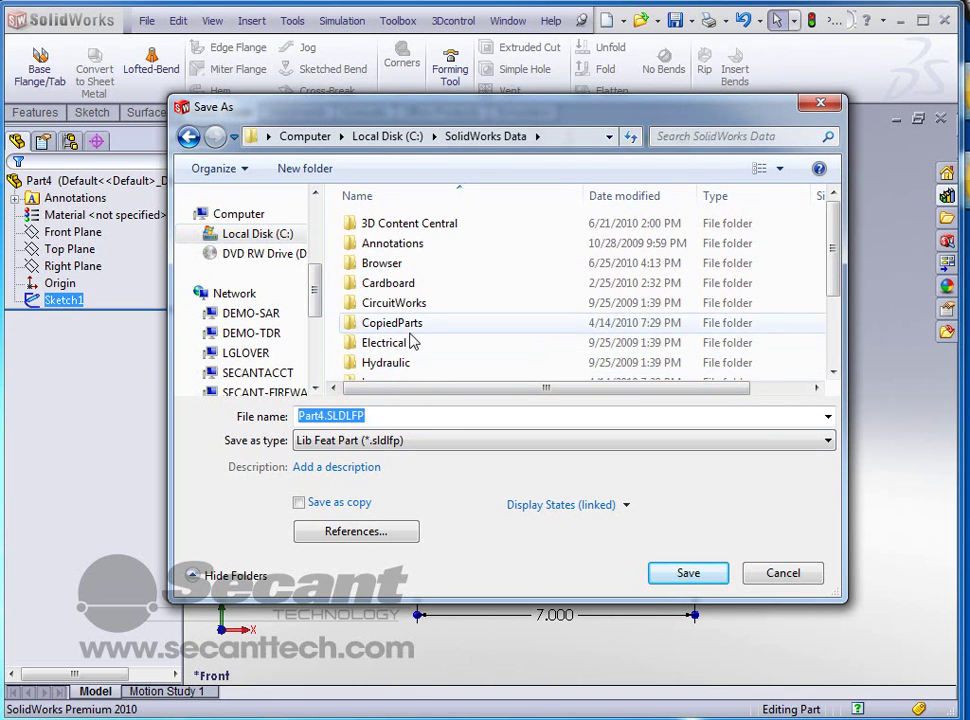
scroll(812, 340, "down", 2)
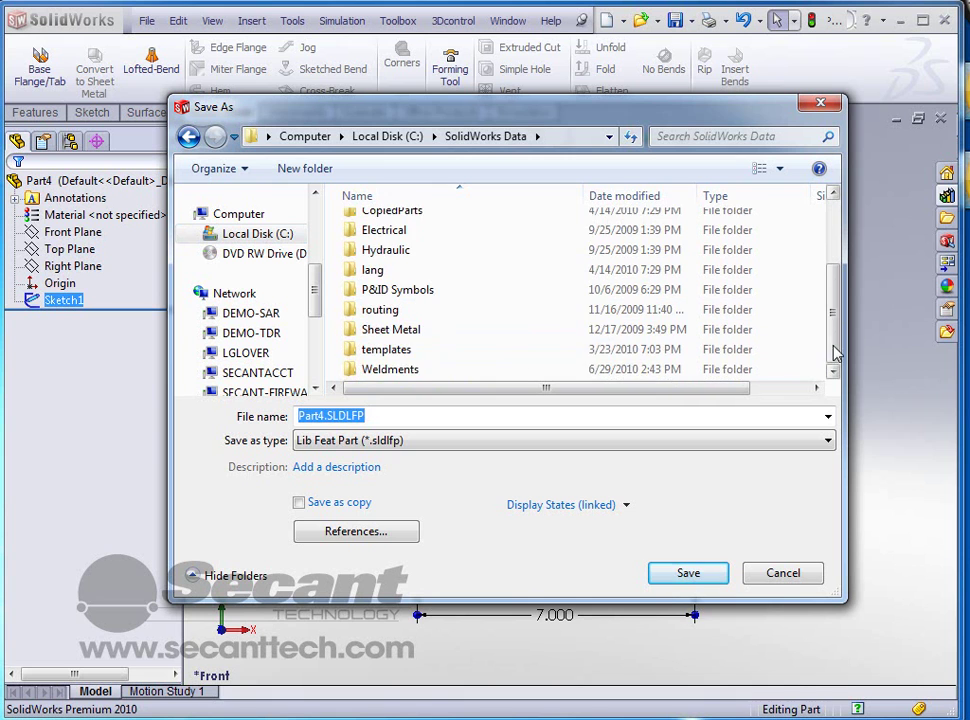
double_click(418, 369)
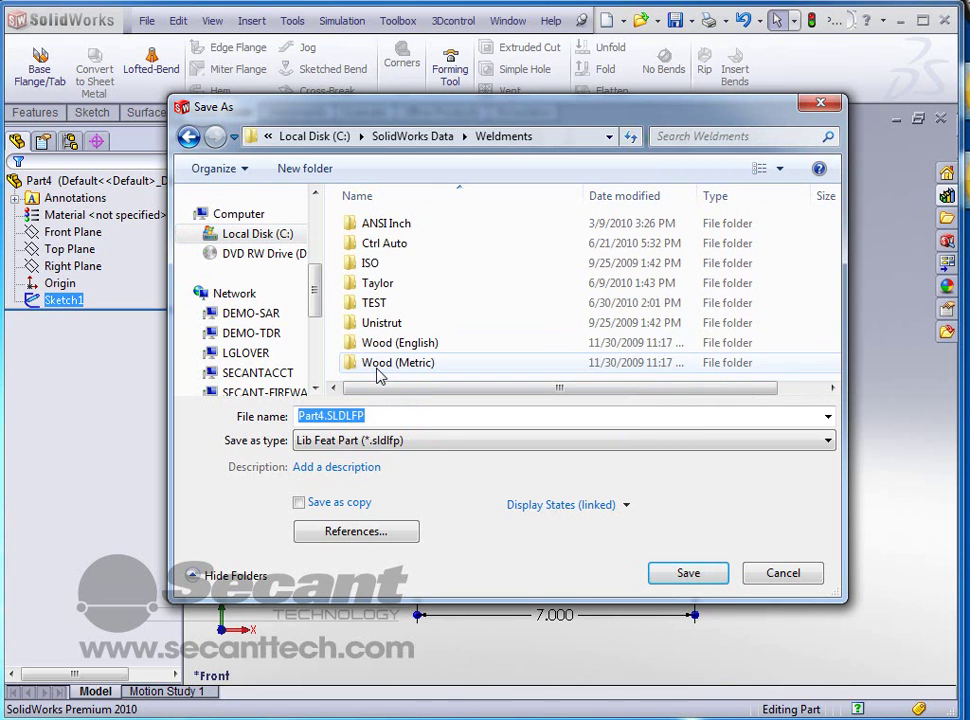
double_click(372, 303)
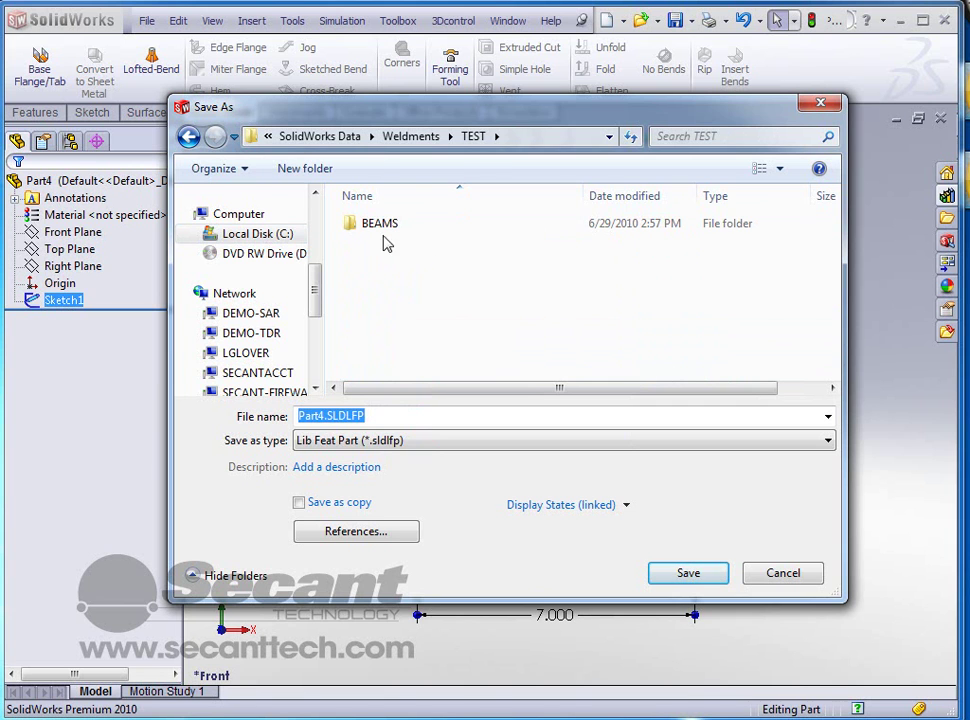
left_click(312, 169)
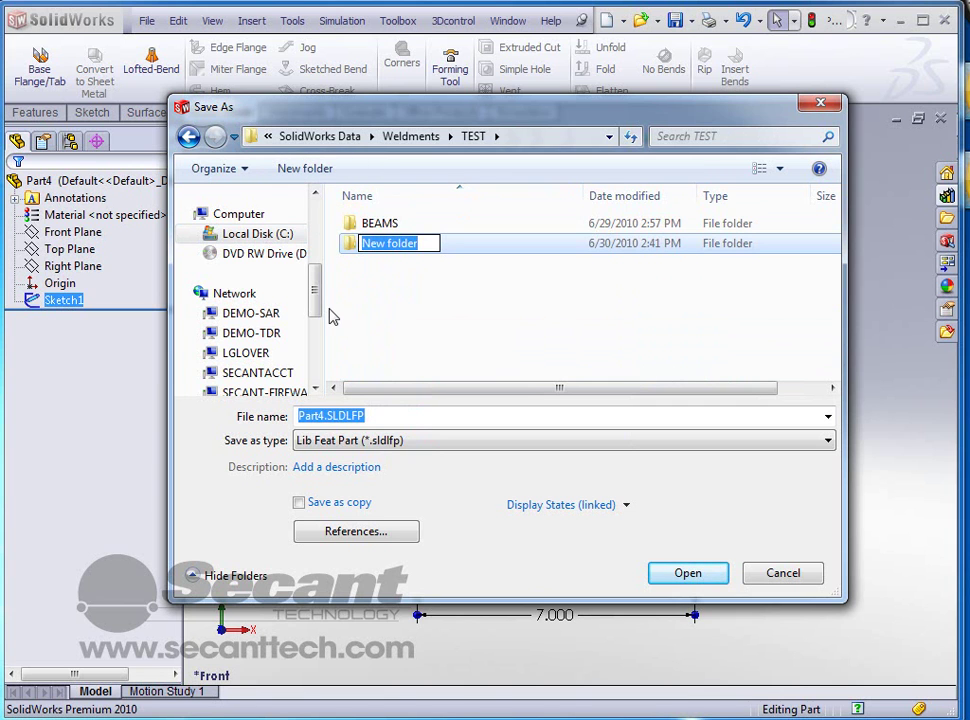
type("Sq")
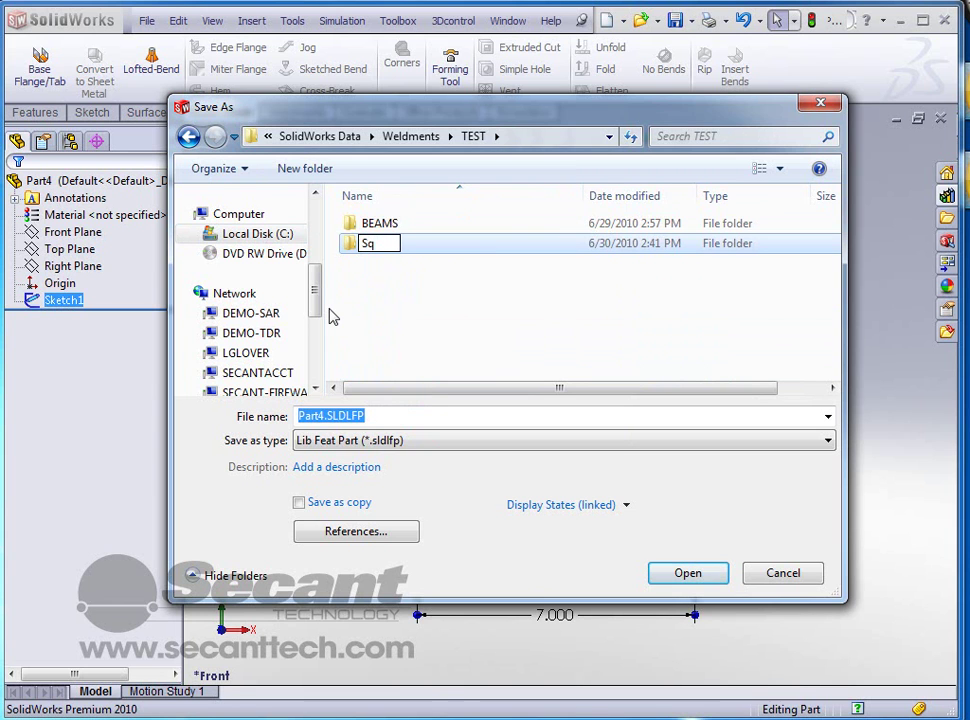
type(" Stock")
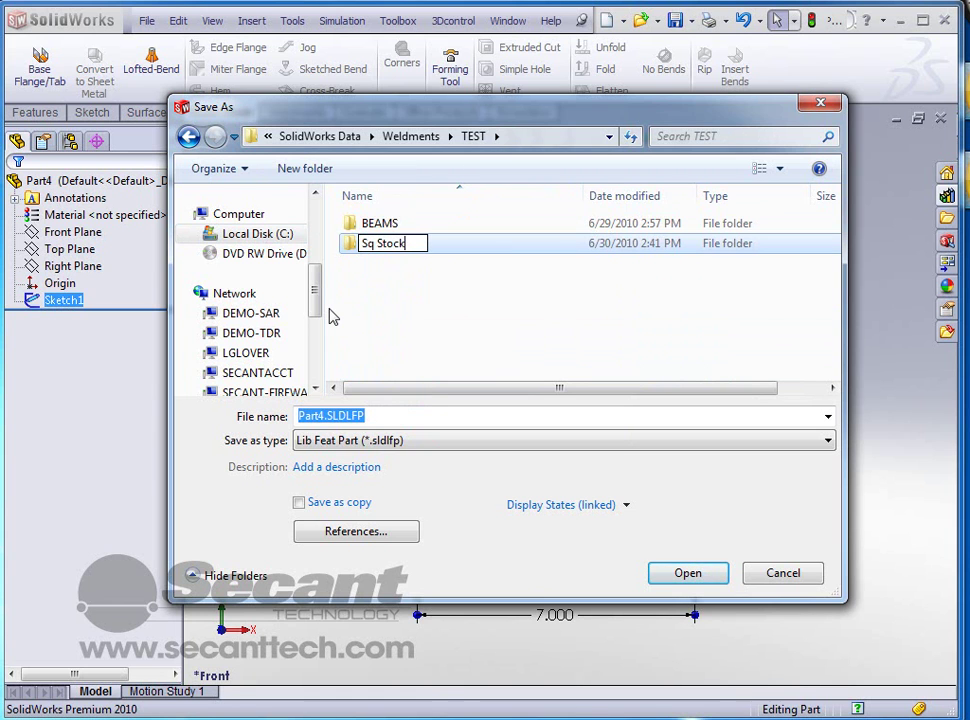
left_click(494, 316)
In the Sq Stock folder, save the library feature part as '7x7 with 1in offset'
double_click(380, 250)
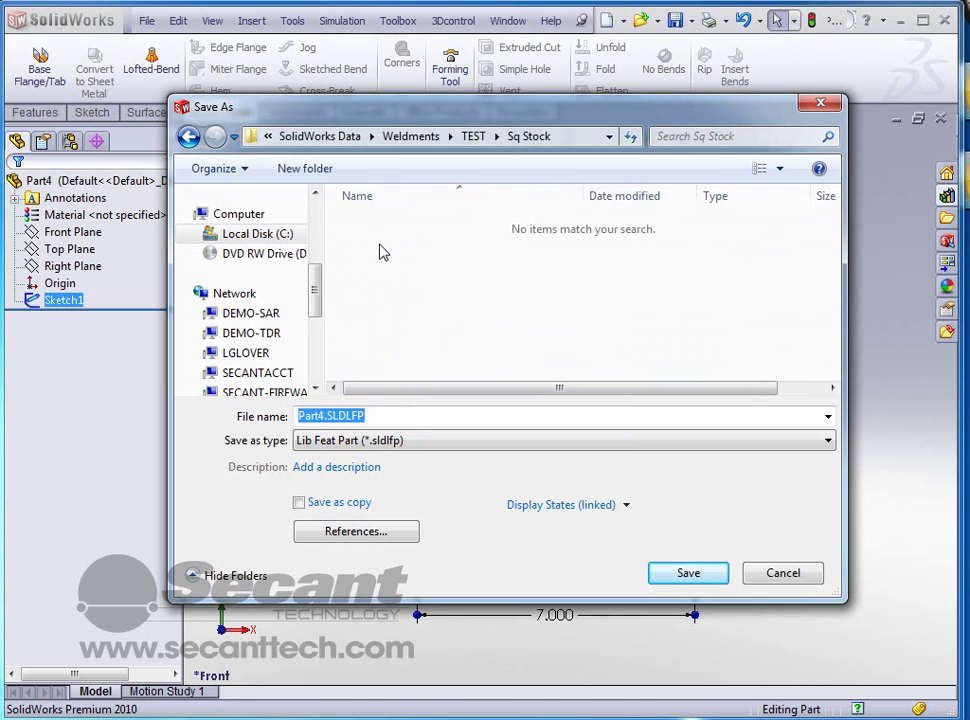
double_click(316, 415)
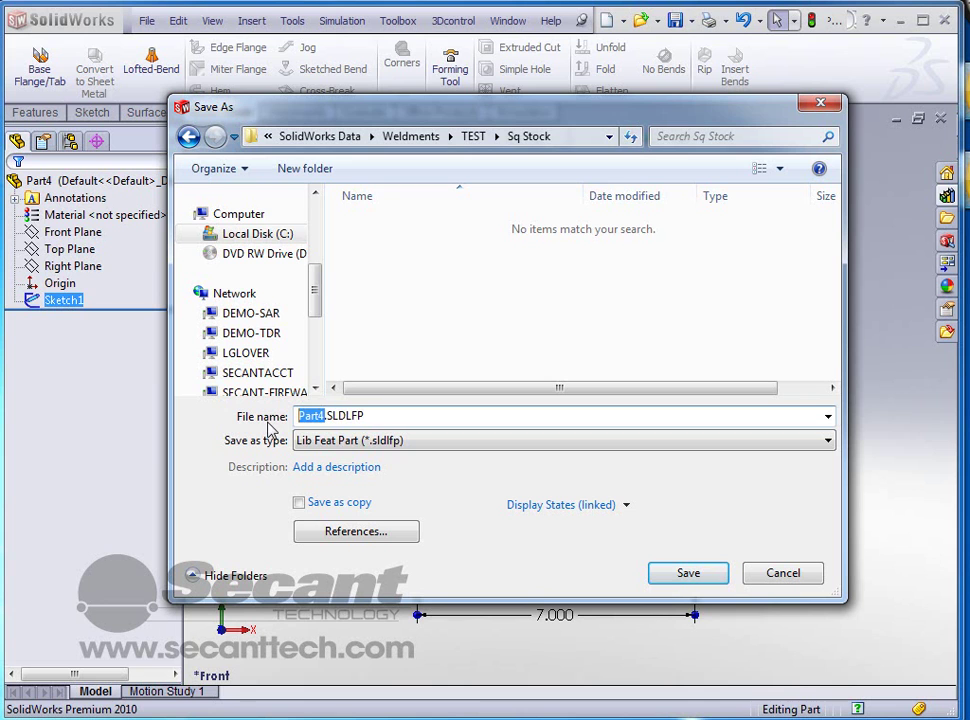
type("7x7 wi")
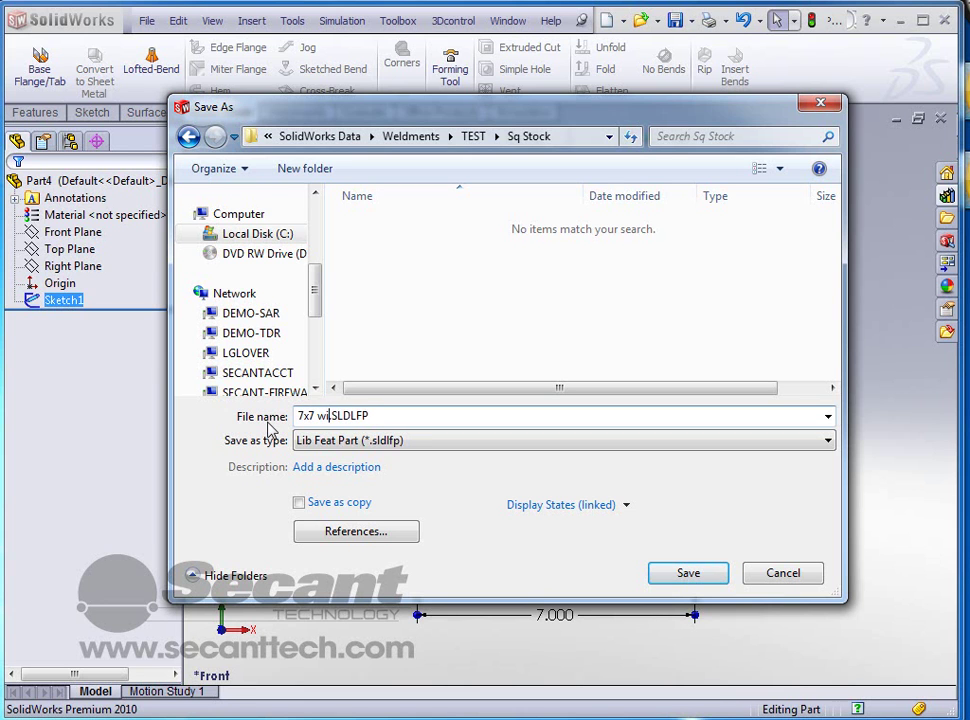
type("th 1in offset")
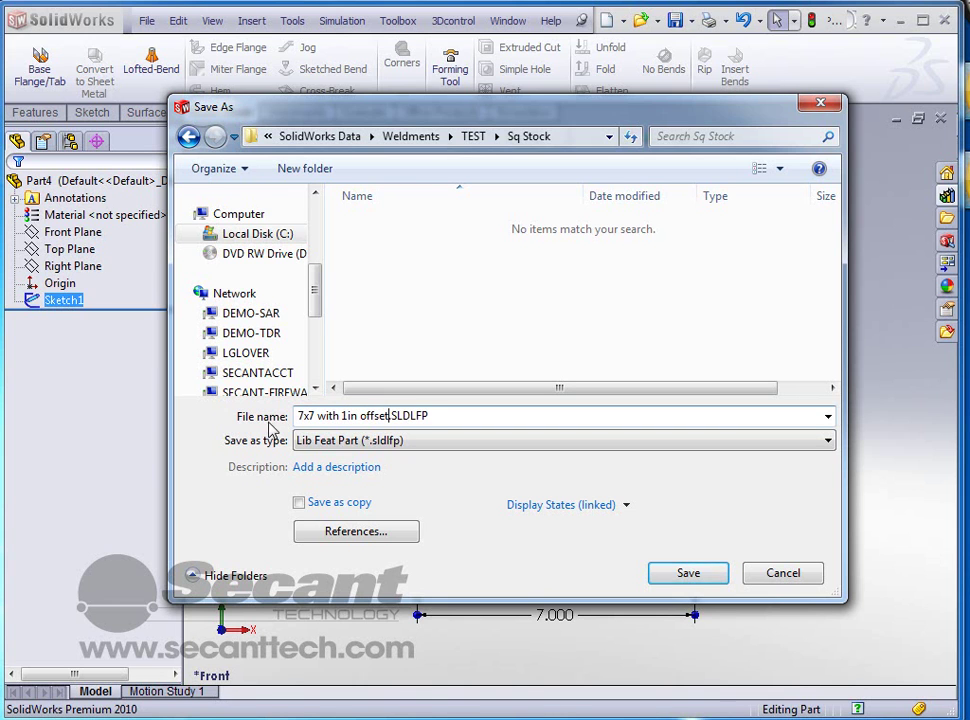
left_click(690, 574)
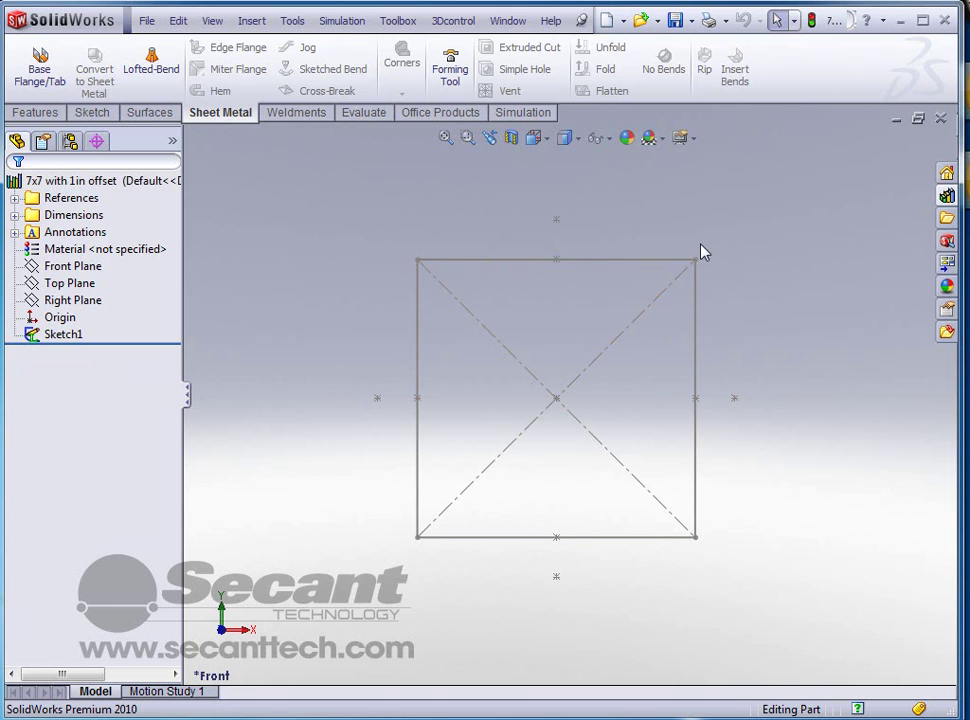
Close the saved profile and create a new part from the Part template
left_click(940, 118)
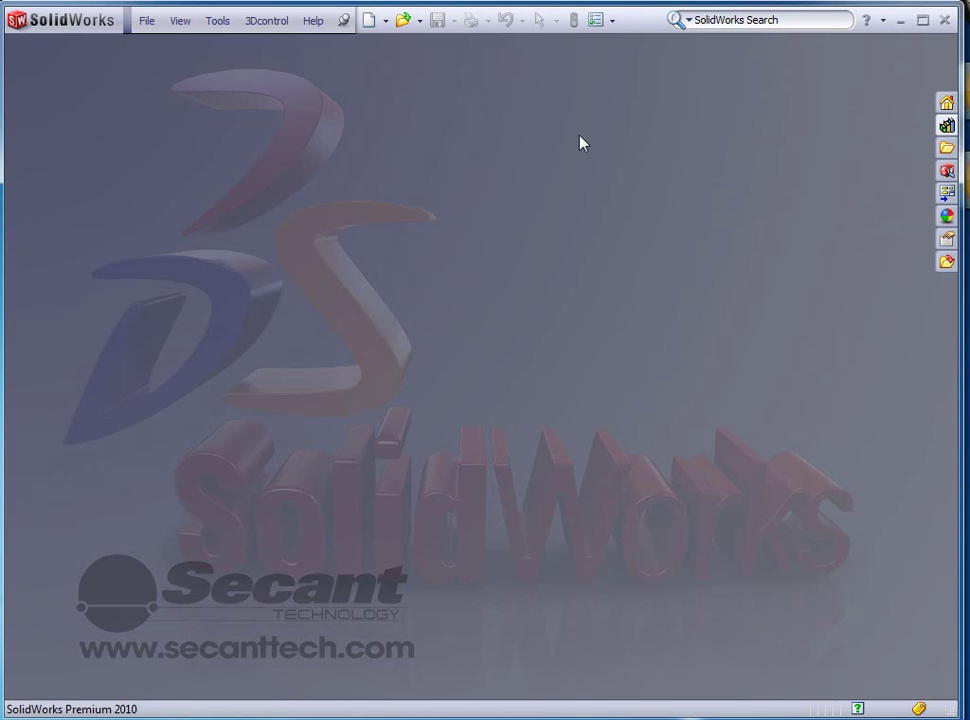
left_click(369, 22)
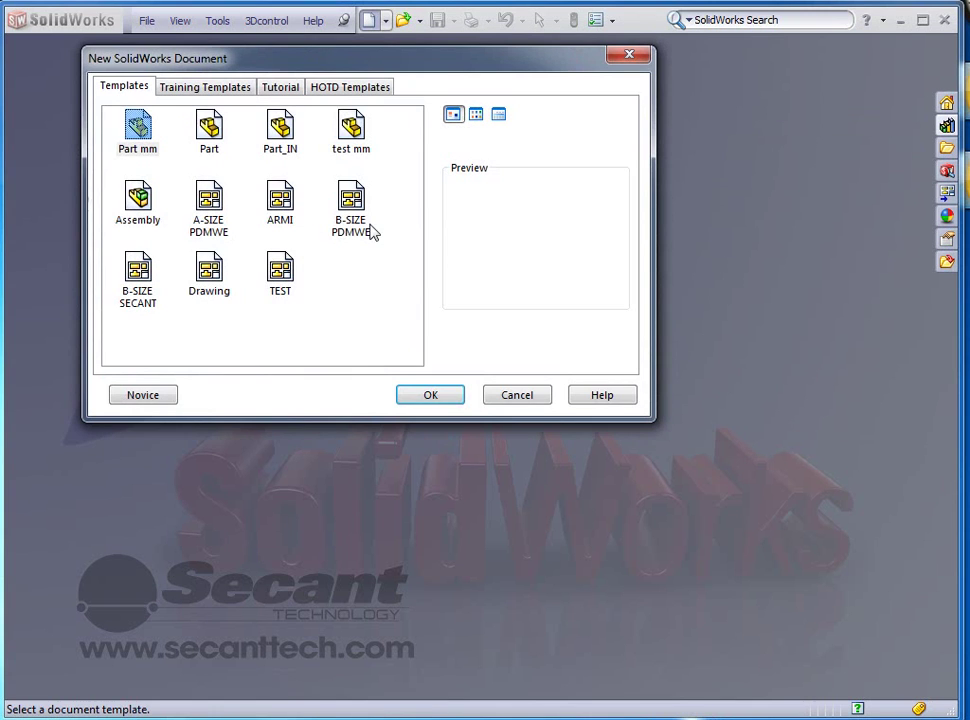
left_click(210, 128)
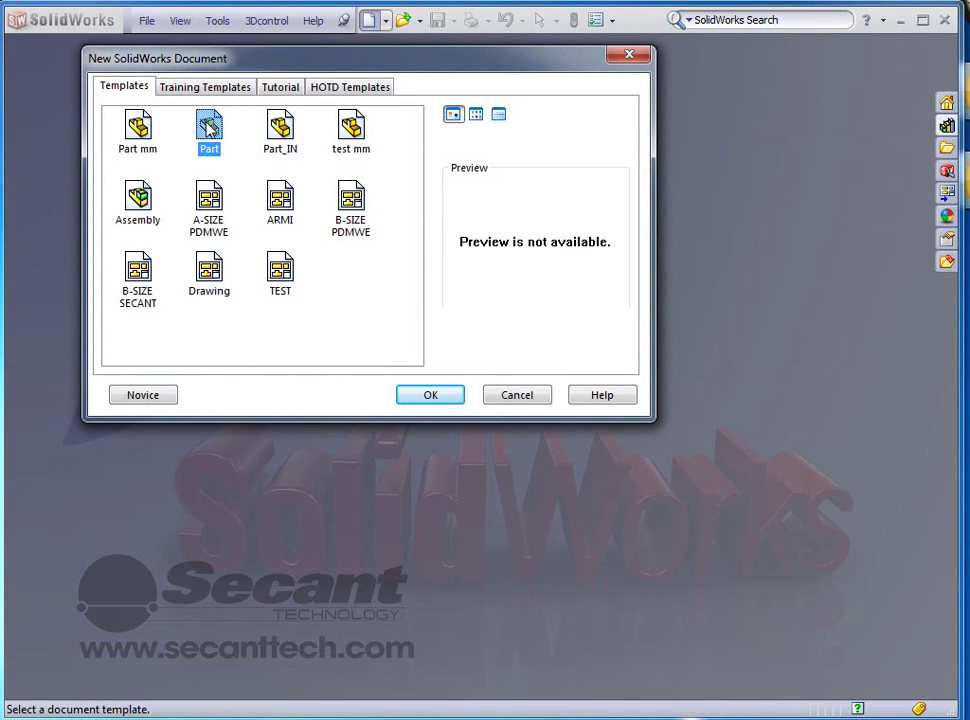
left_click(434, 395)
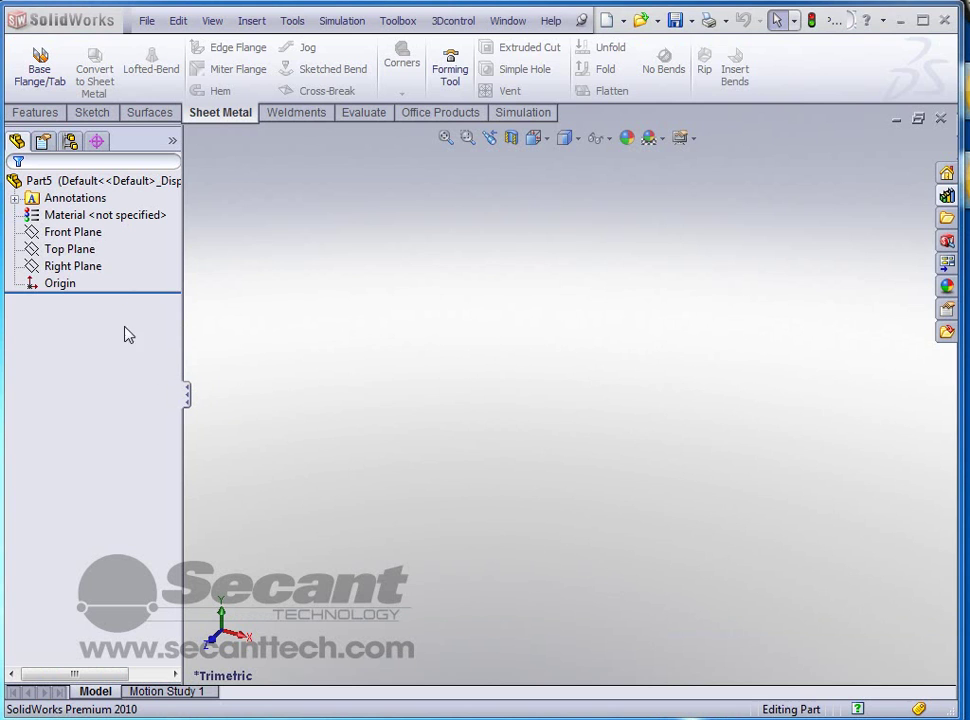
Sketch three connected lines on the Right Plane forming an open U shape
left_click(76, 268)
left_click(87, 240)
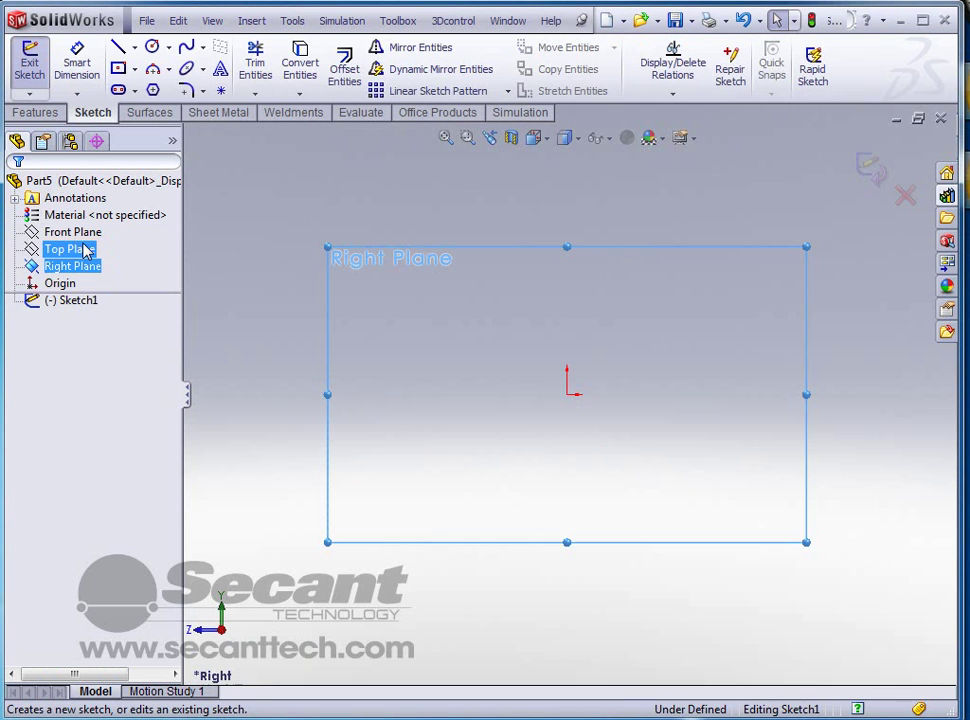
left_click(118, 47)
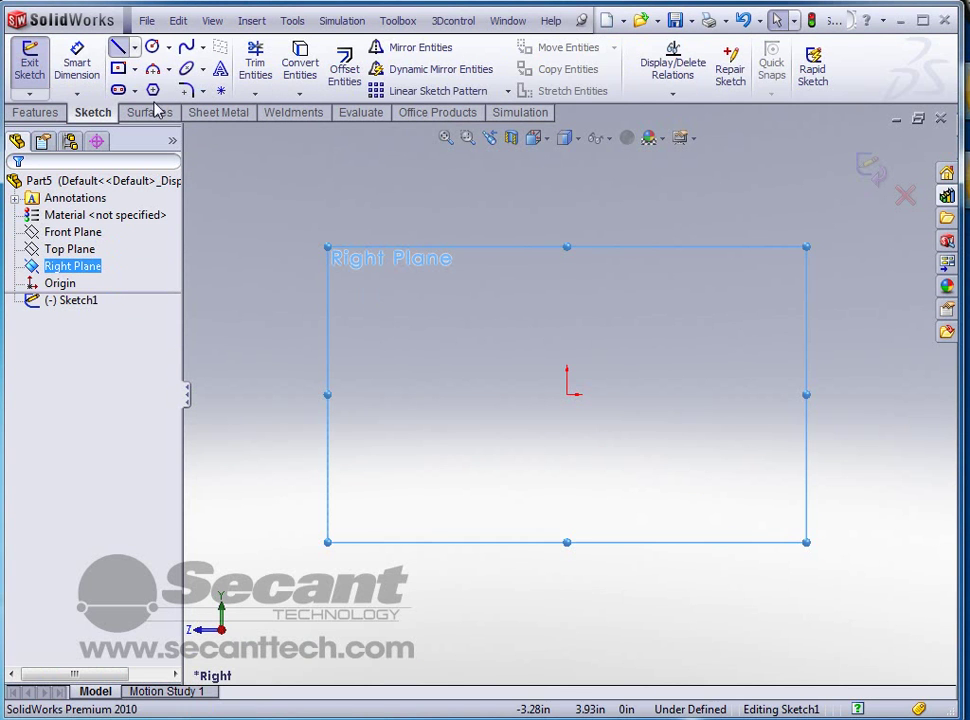
left_click(247, 394)
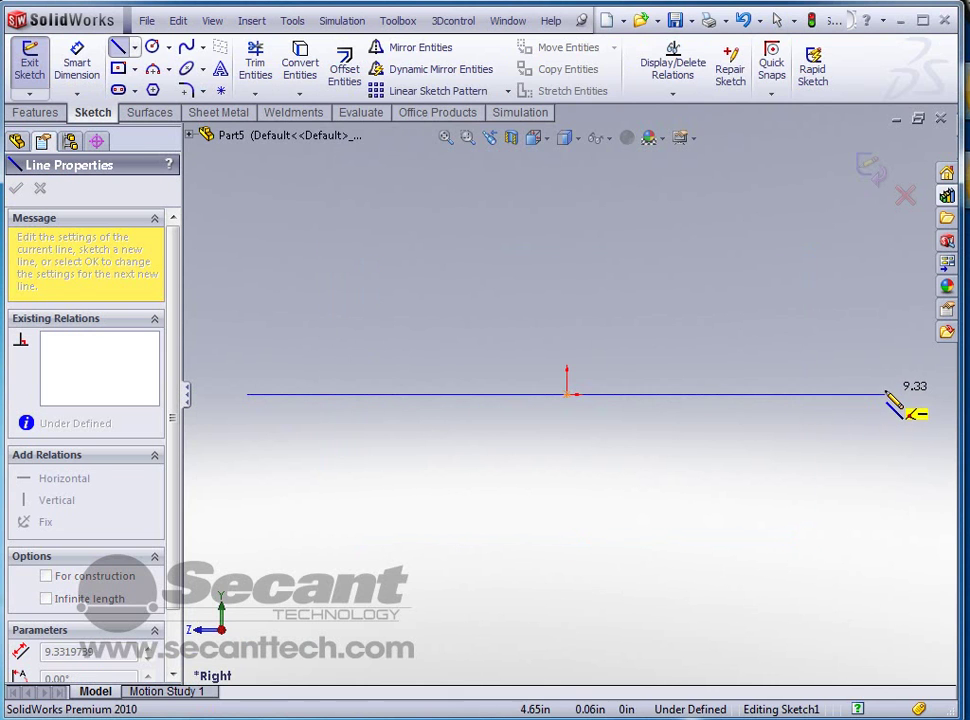
left_click(885, 394)
left_click(885, 236)
left_click(248, 236)
key("Escape")
Dimension the bottom line of the U to 45 in long
key("z")
key("z")
key("z")
key("z")
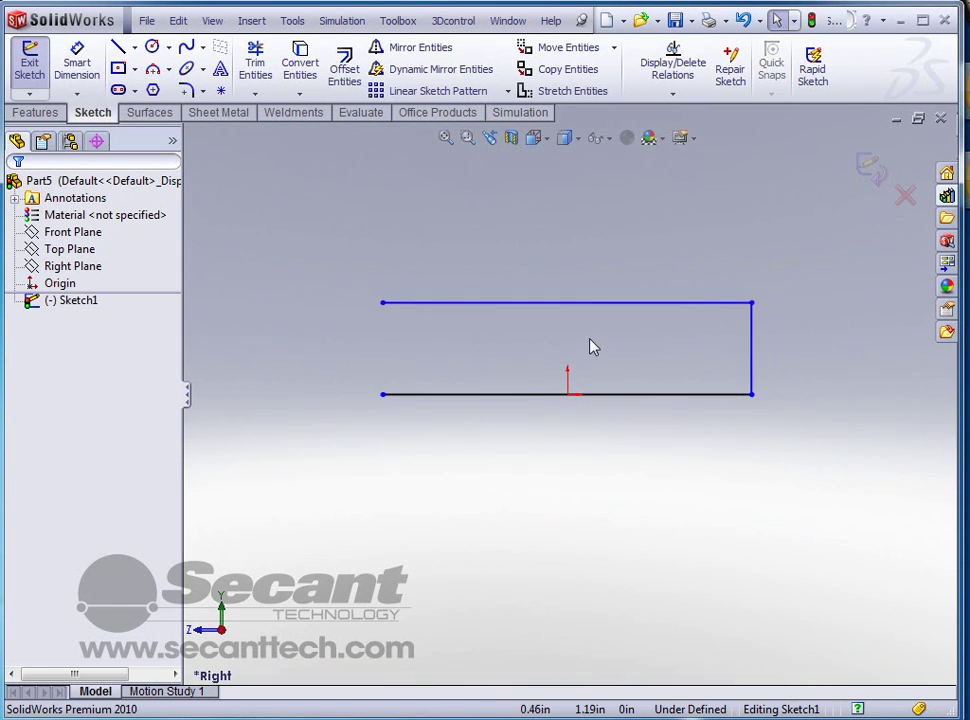
key("d")
left_click(602, 396)
left_click(578, 488)
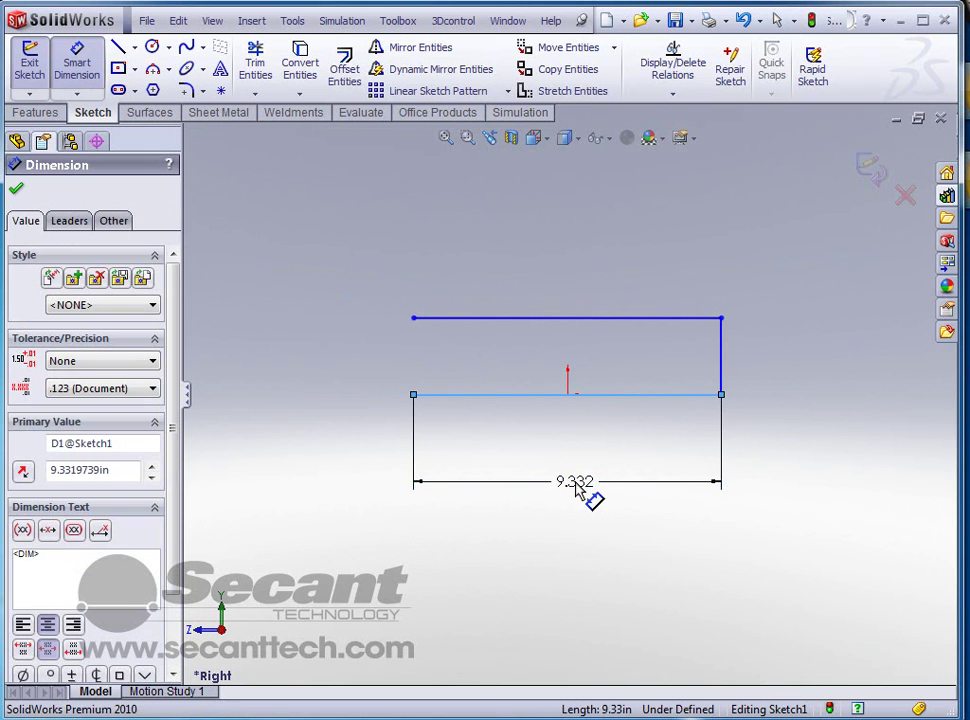
type("45")
key("Return")
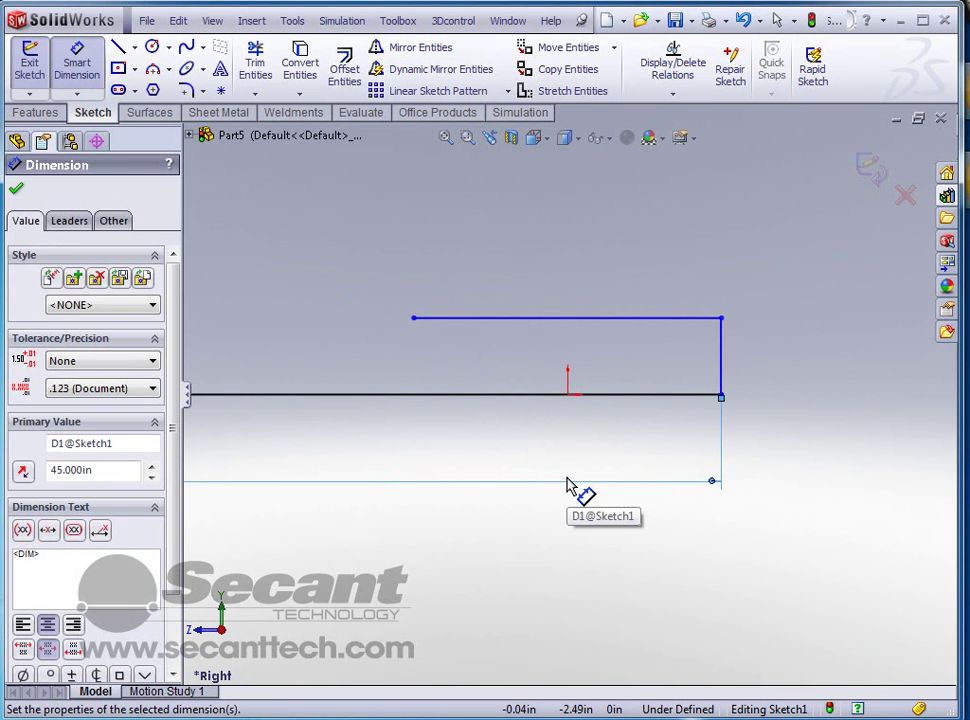
key("Escape")
Centre the bottom line on the origin with a Midpoint relation, and make the top and bottom lines equal
left_click(607, 396)
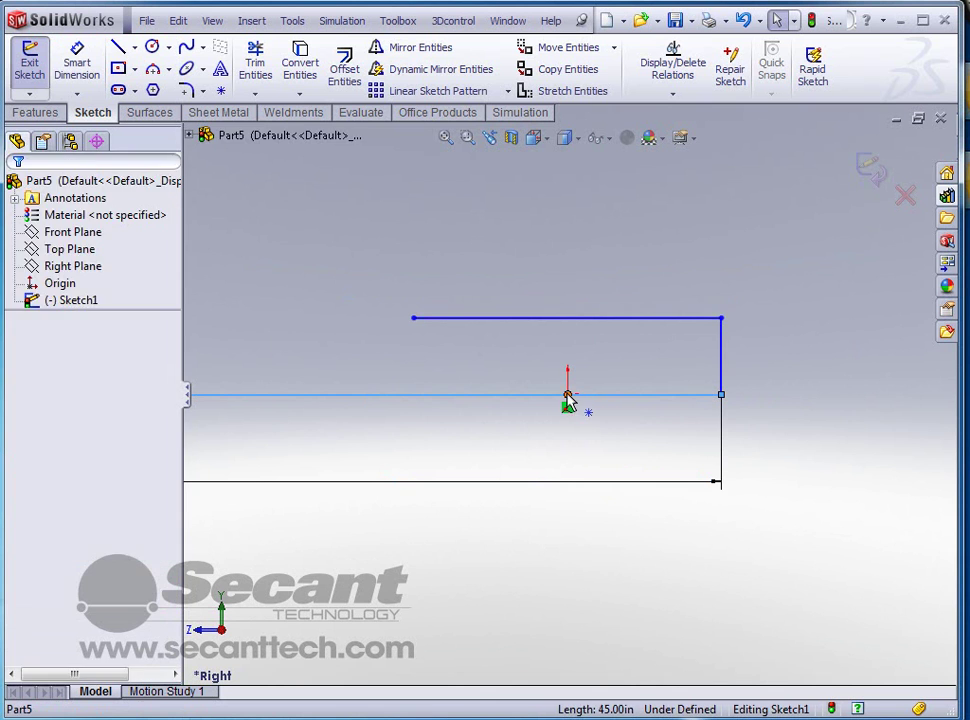
left_click(567, 395, "ctrl")
left_click(618, 314)
key("Escape")
left_click(740, 373)
left_click(732, 396, "ctrl")
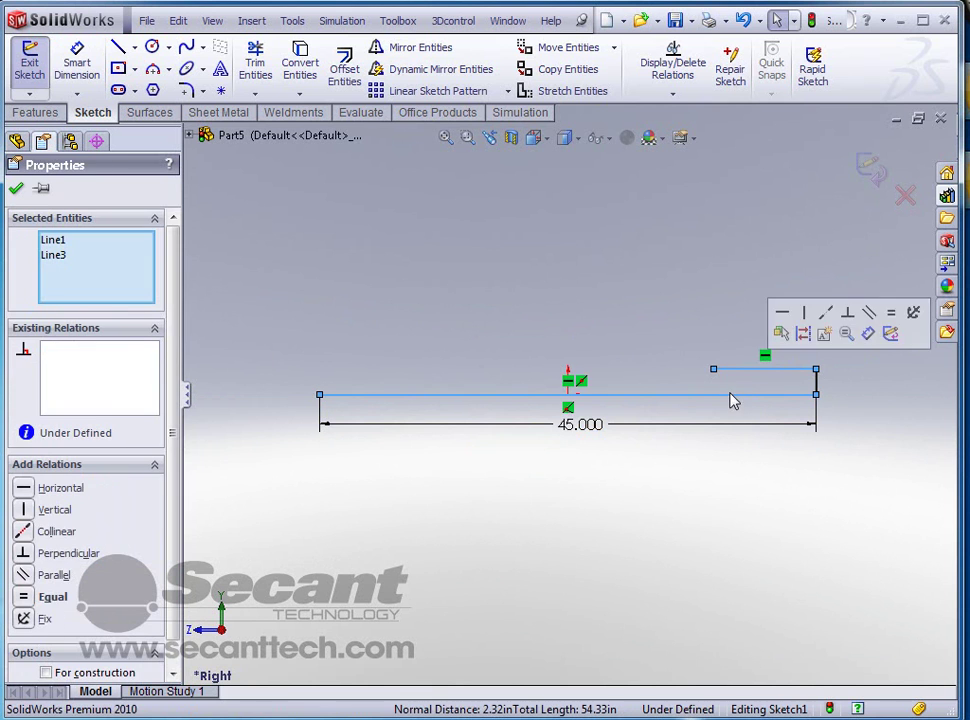
left_click(889, 316)
right_click_drag(762, 342, 784, 403)
Dimension the right vertical line to 15 in and exit the sketch
left_click(818, 384)
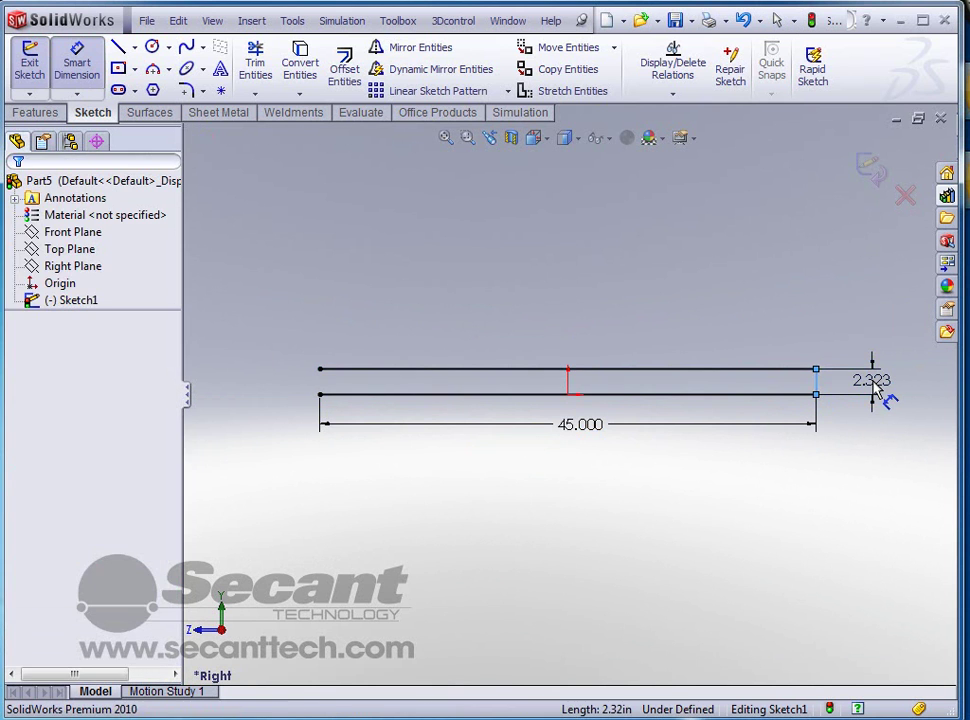
left_click(874, 386)
type("15")
key("Return")
left_click(688, 234)
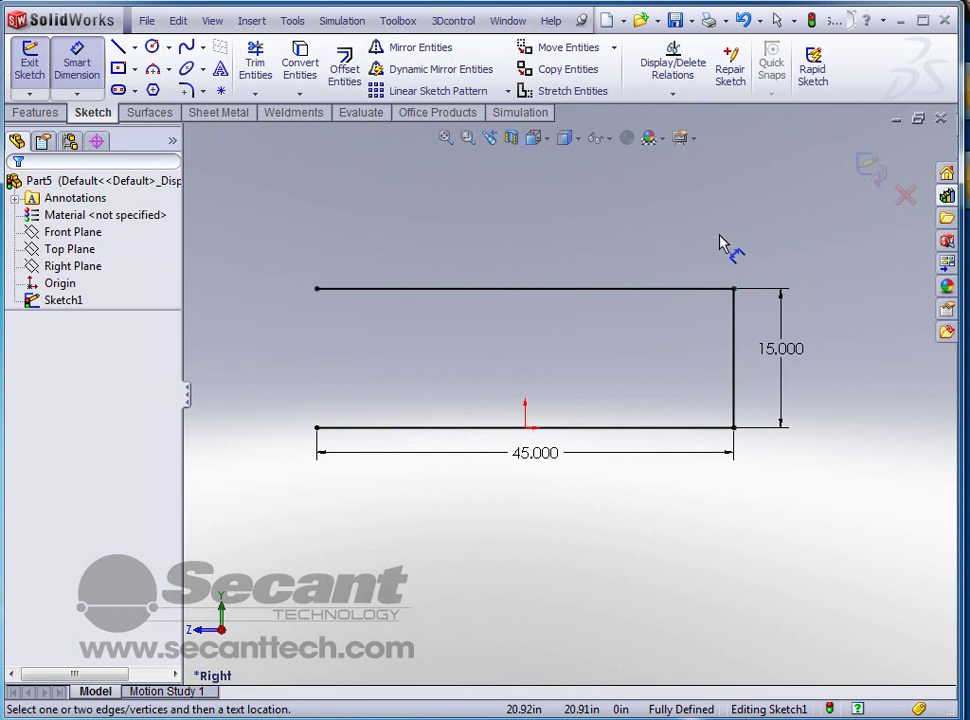
left_click(871, 170)
Start a Structural Member using Standard TEST, Type Sq Stock, Size 7x7 with 1in offset
left_click(601, 236)
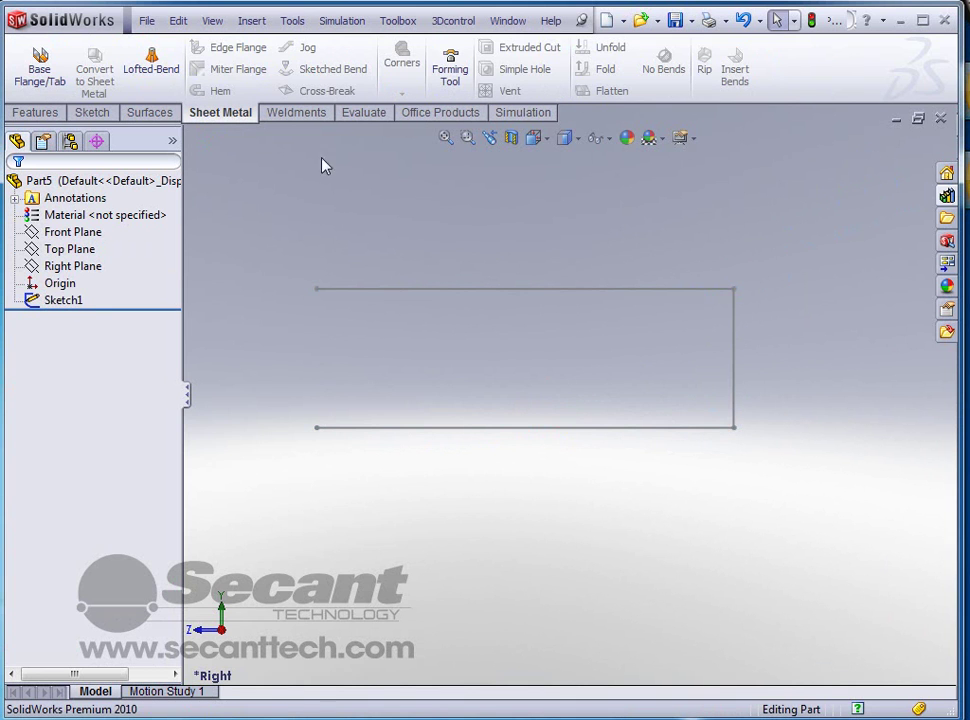
left_click(297, 113)
left_click(134, 68)
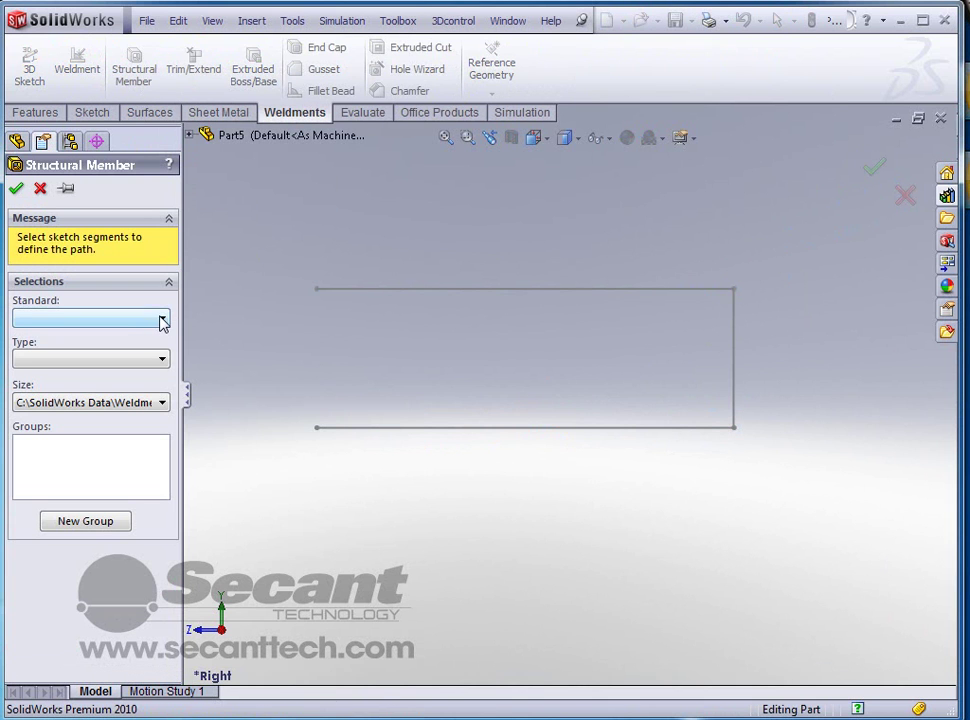
left_click(162, 320)
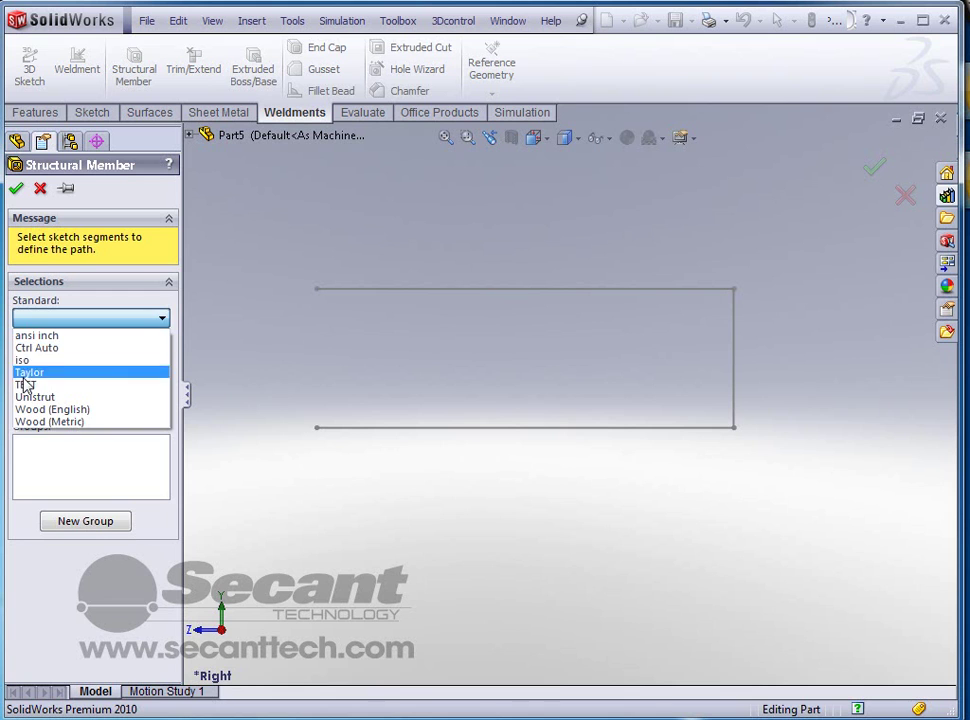
left_click(25, 388)
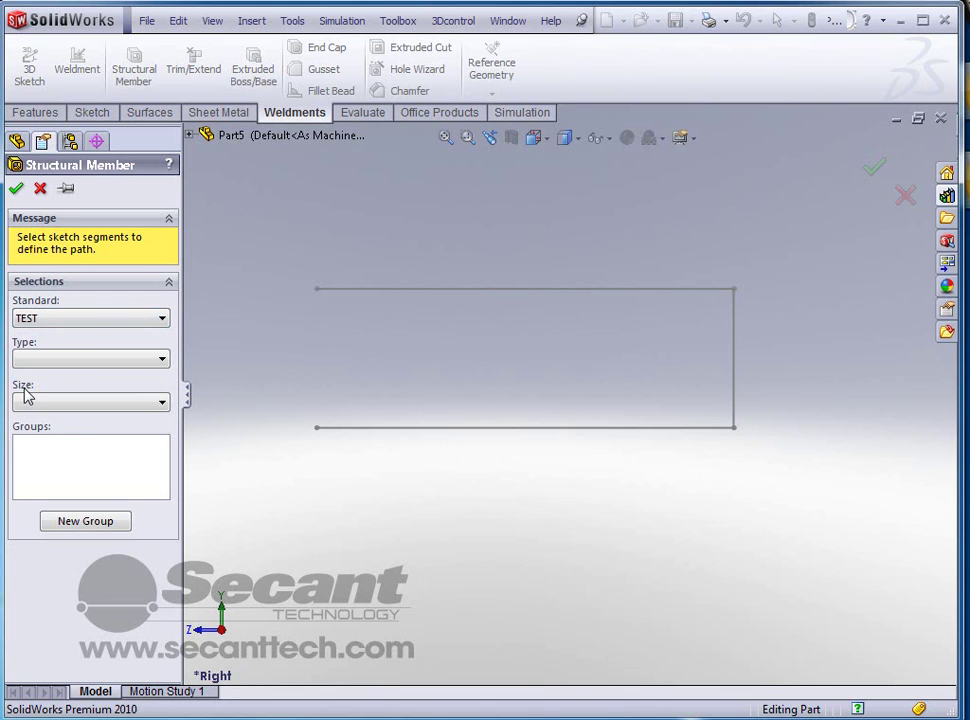
left_click(162, 364)
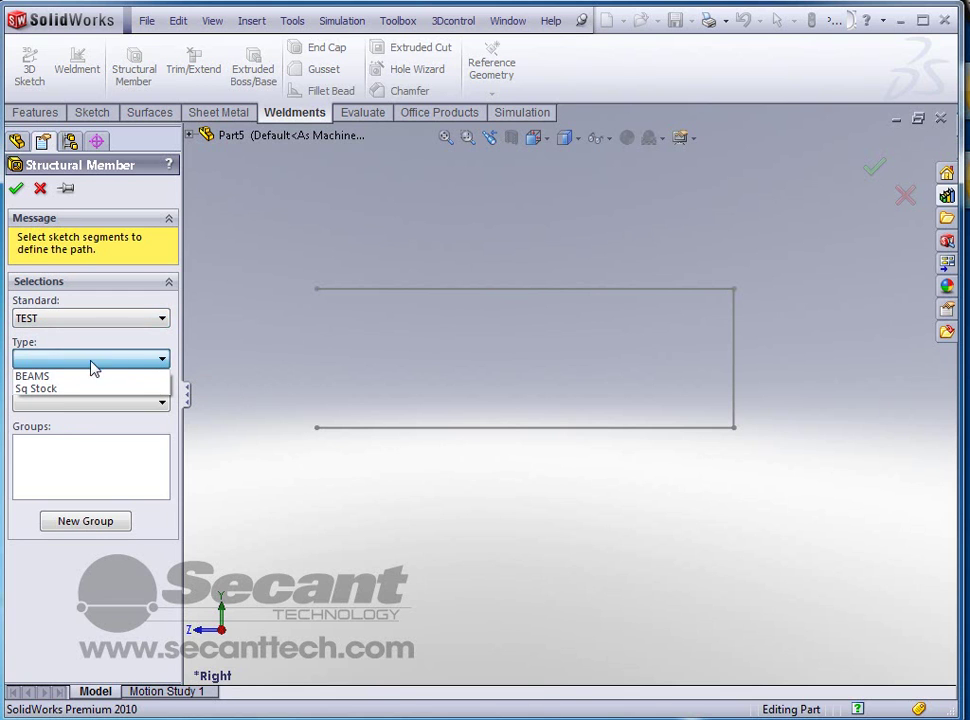
left_click(42, 390)
left_click(162, 403)
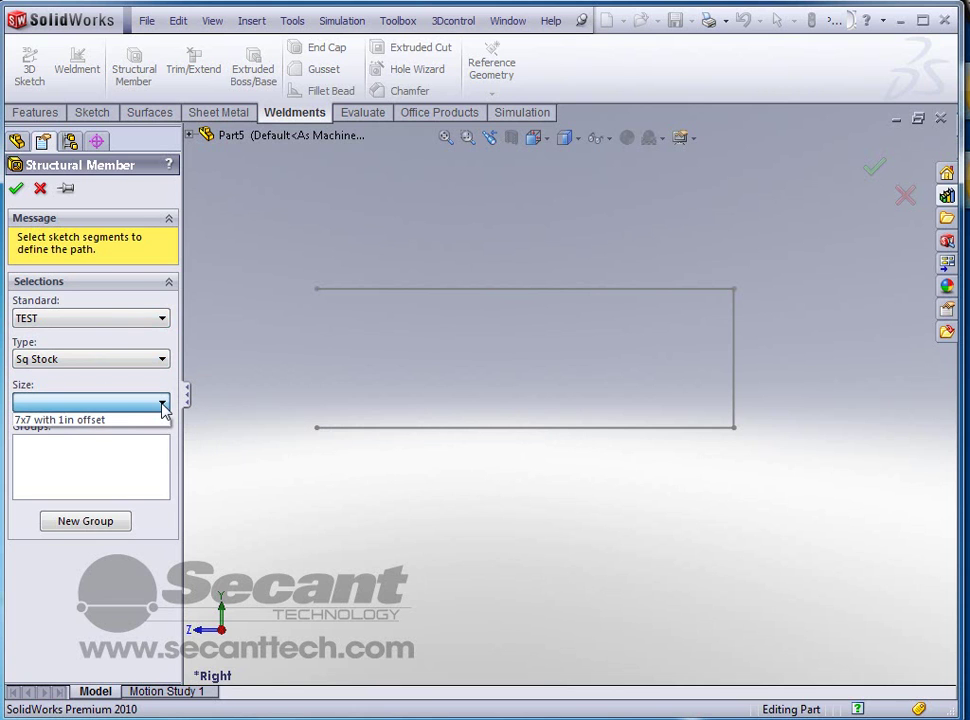
left_click(60, 421)
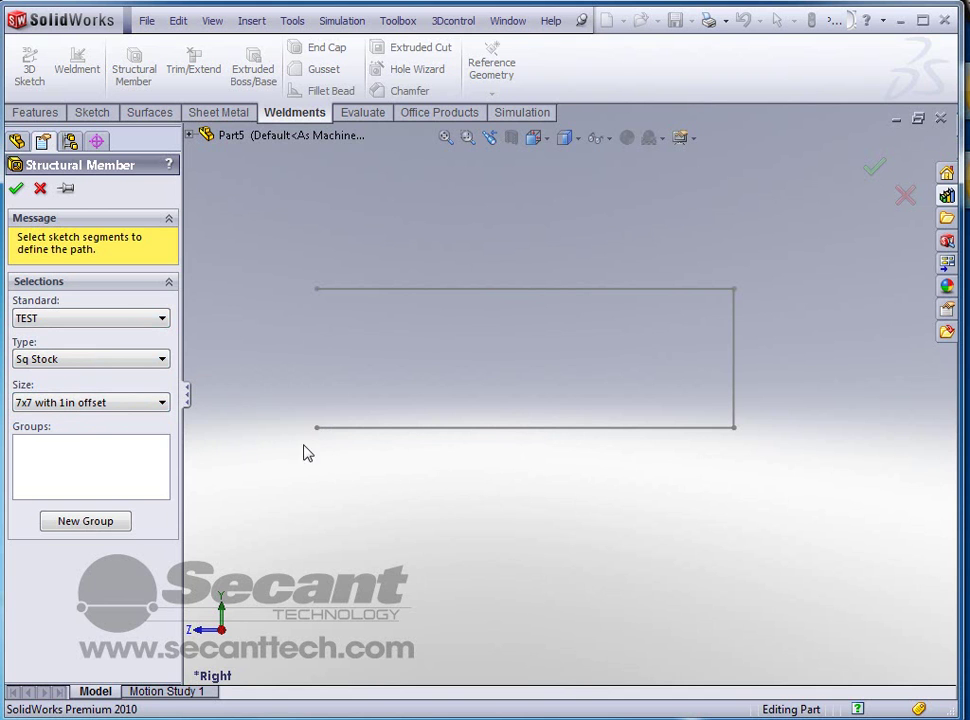
Pick the bottom, right and top sketch lines as the member's path segments
left_click(405, 430)
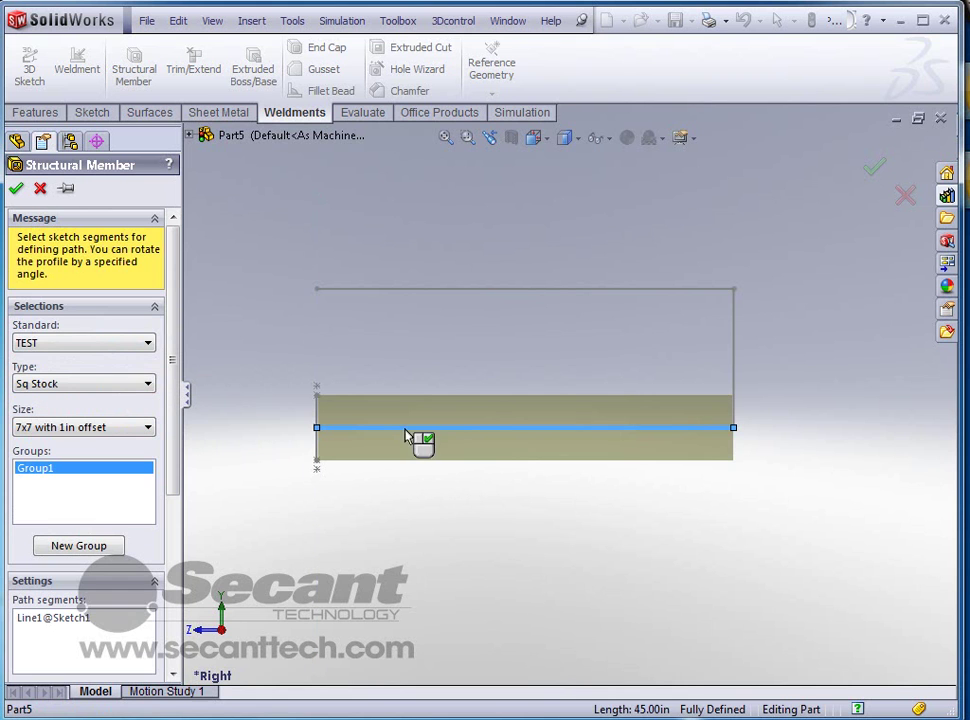
left_click(735, 360)
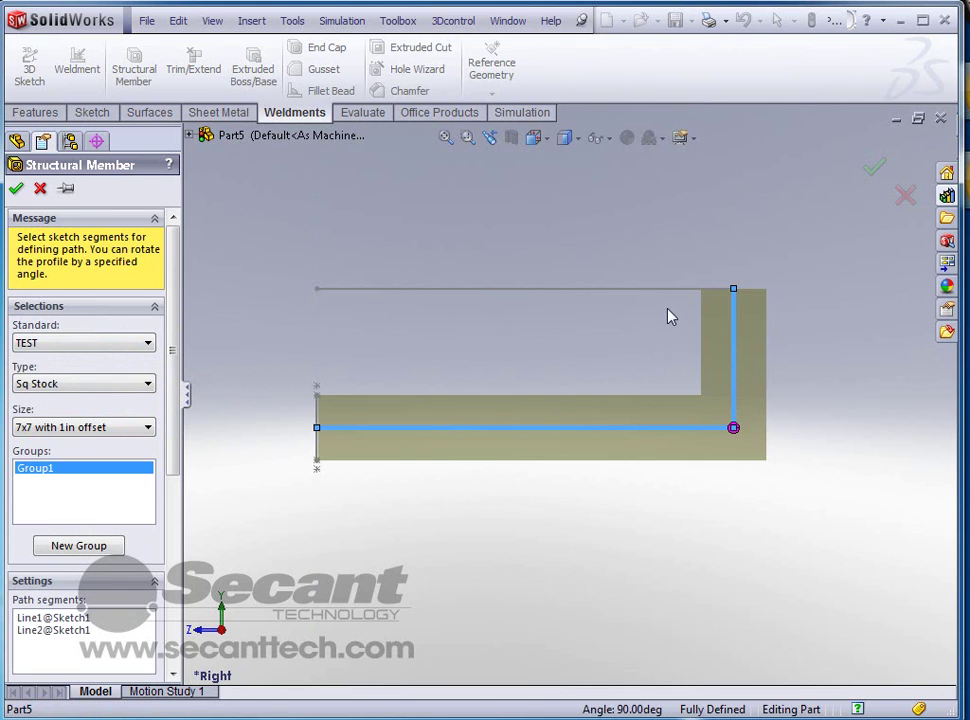
left_click(611, 292)
scroll(515, 417, "up", 3)
middle_click_drag(465, 480, 489, 411)
scroll(511, 422, "down", 6)
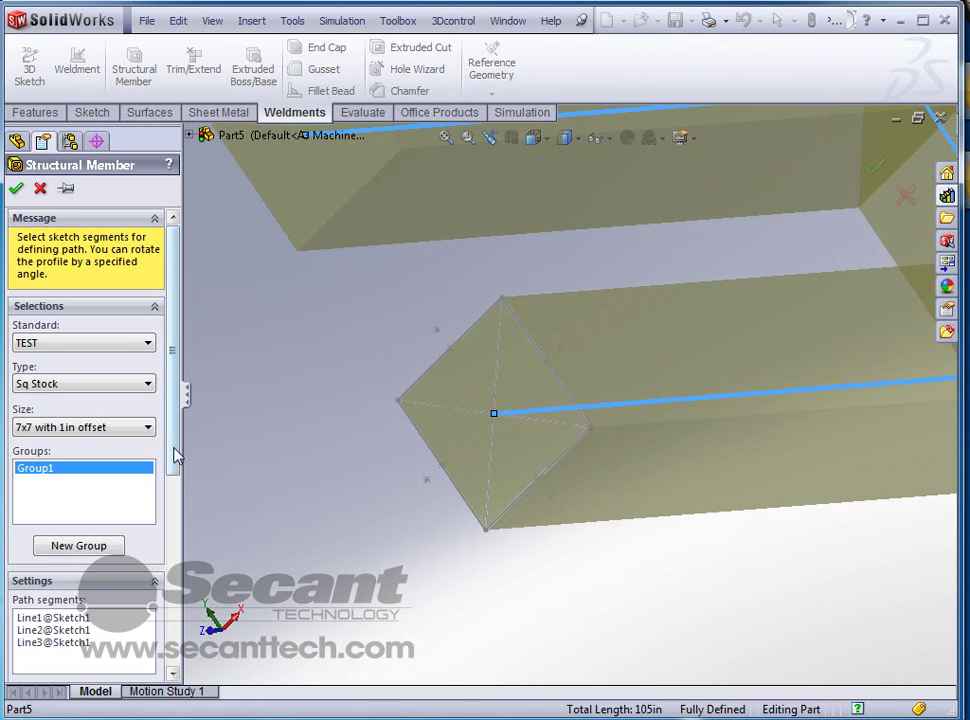
left_click_drag(173, 452, 183, 655)
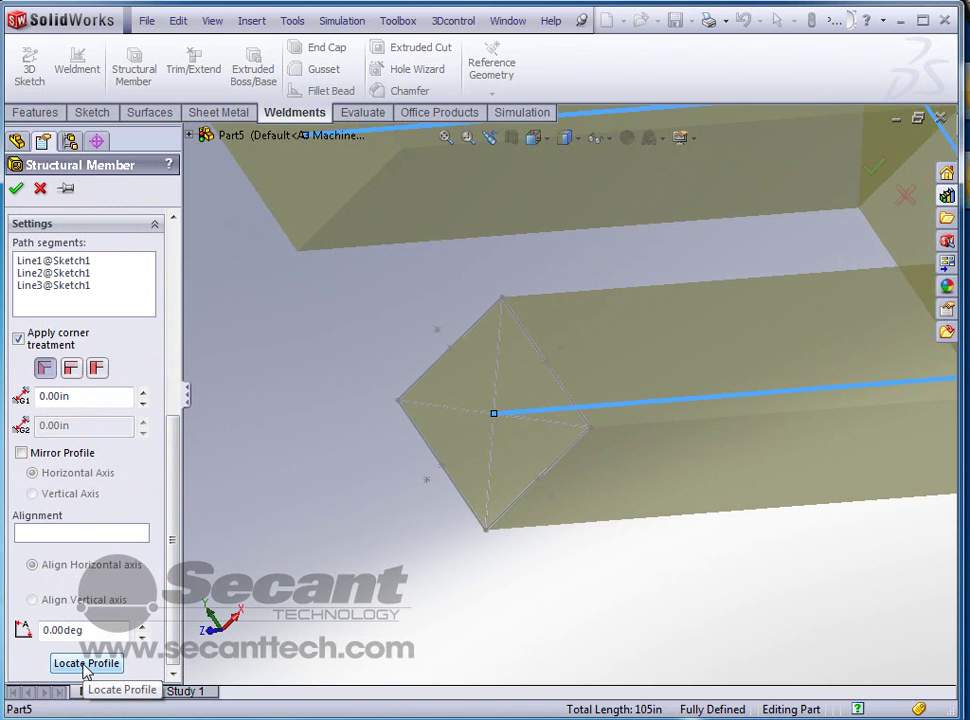
Use Locate Profile to try anchoring the square profile at different sketch points
left_click(84, 666)
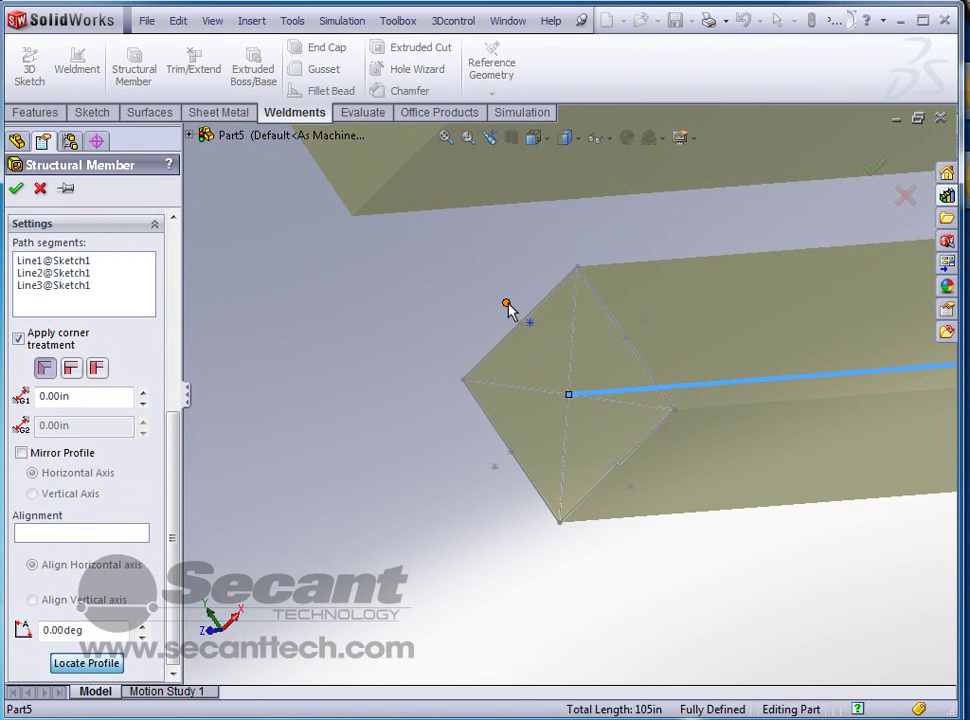
left_click(506, 304)
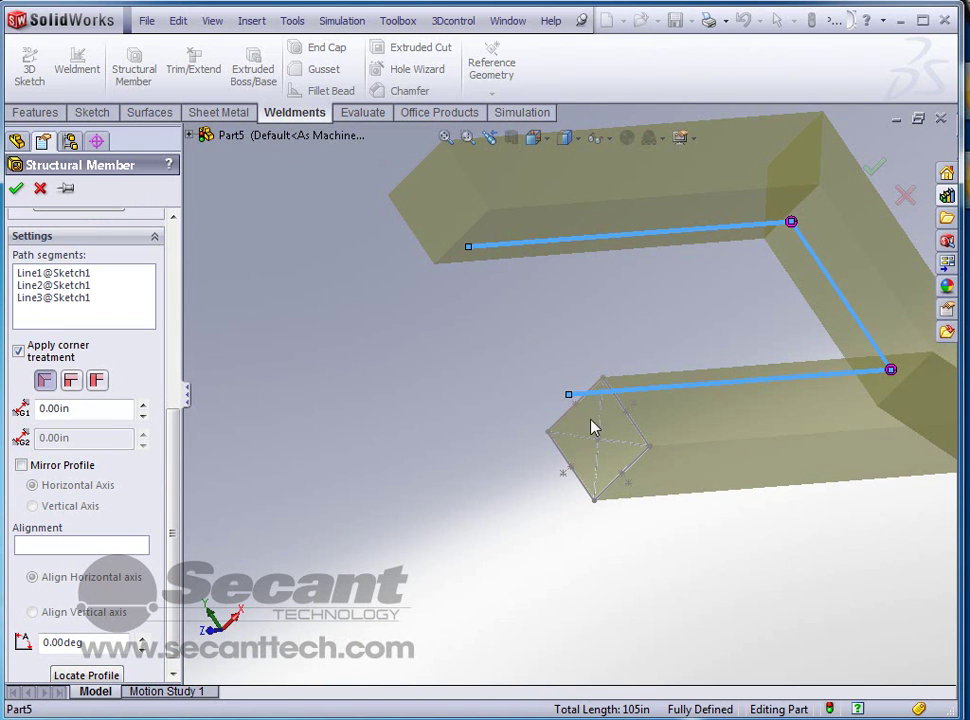
left_click(86, 675)
left_click(655, 537)
scroll(580, 316, "down", 2)
Settle the profile on its final corner point so the path runs along an edge, and check the U member
left_click(104, 679)
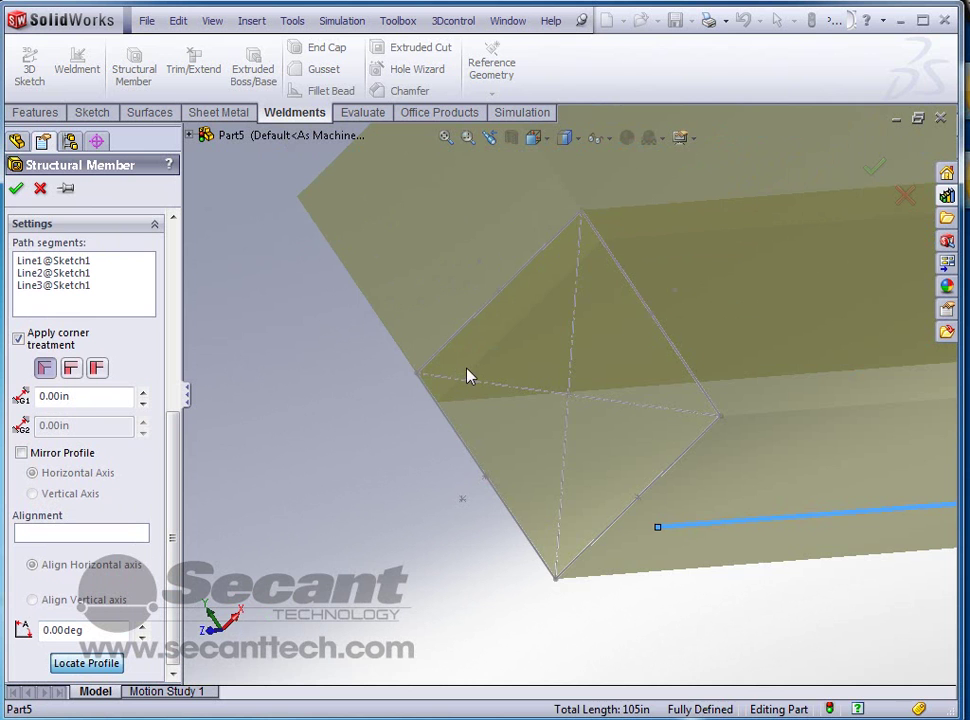
left_click(478, 265)
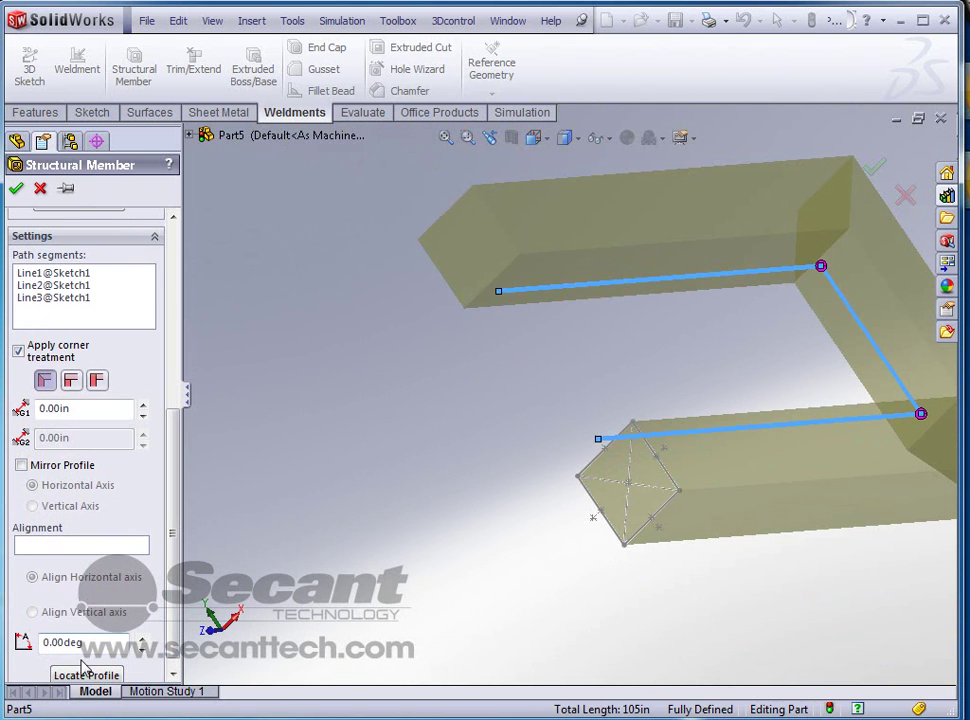
left_click(90, 676)
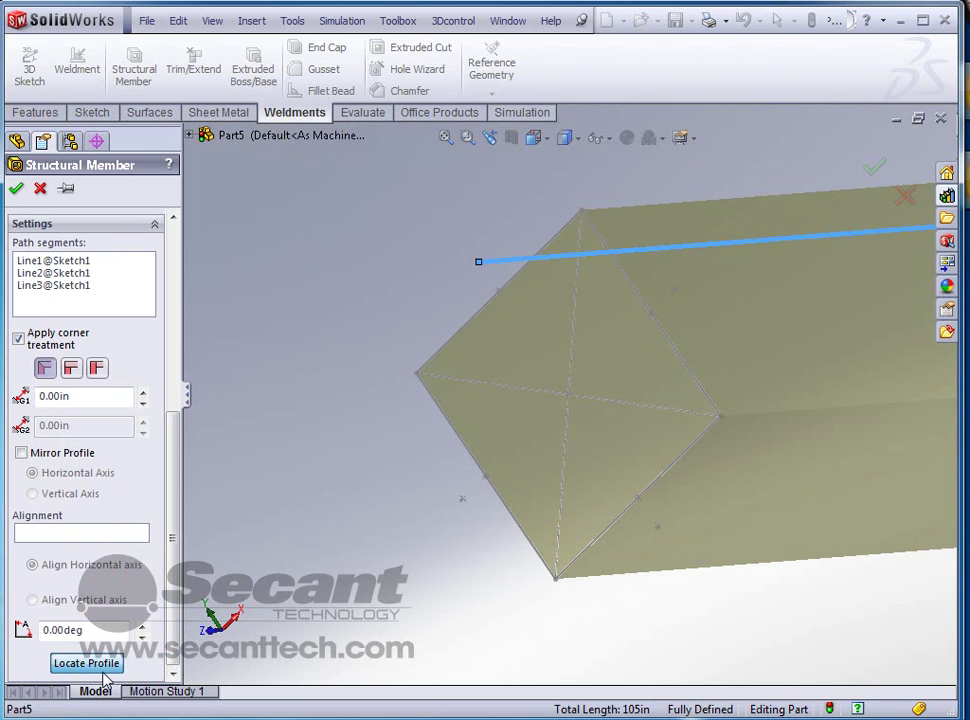
left_click(652, 318)
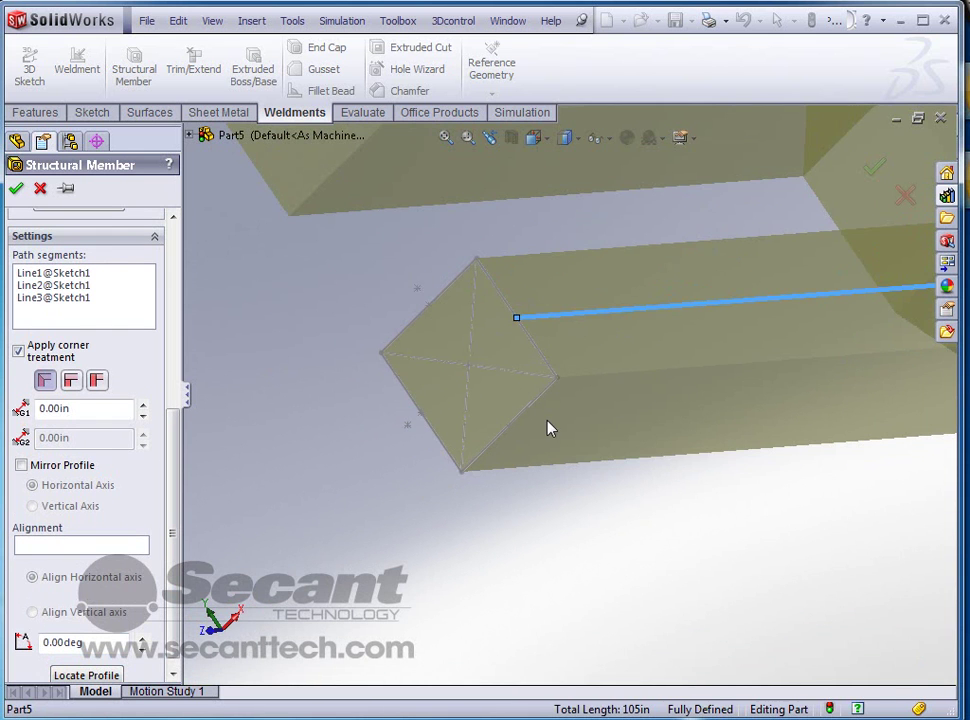
left_click(100, 675)
left_click(479, 264)
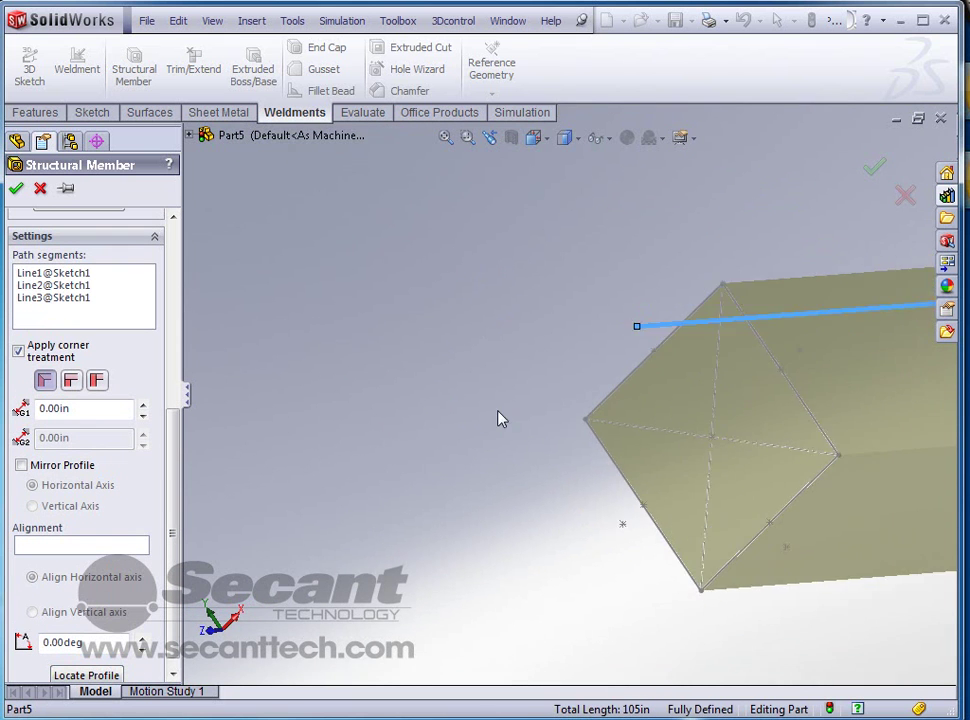
middle_click_drag(590, 350, 633, 348)
scroll(820, 248, "down", 3)
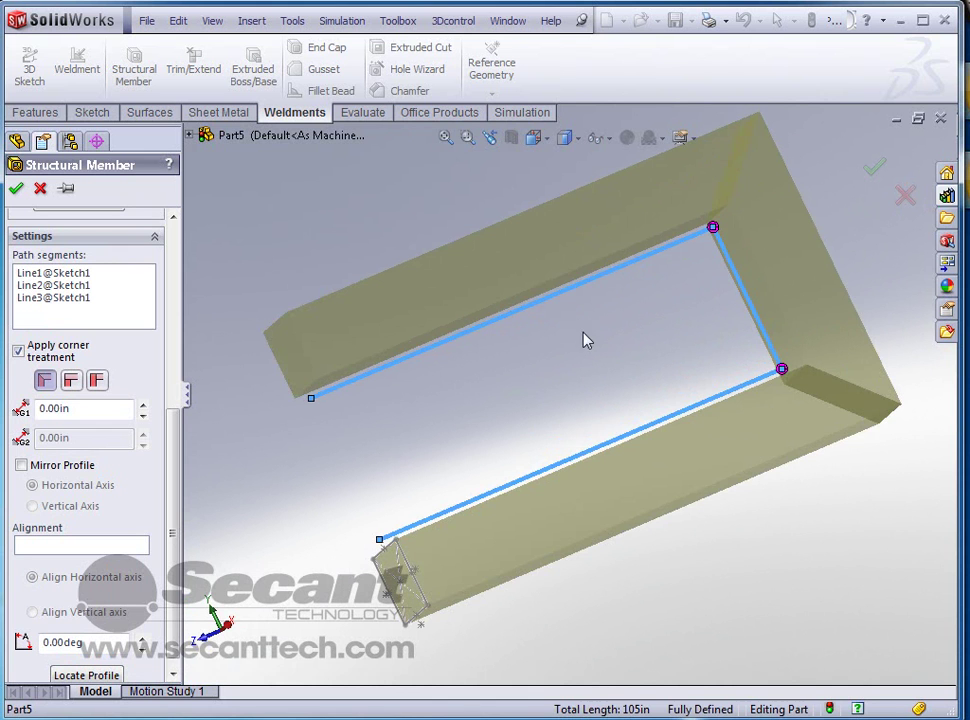
middle_click_drag(585, 339, 573, 305)
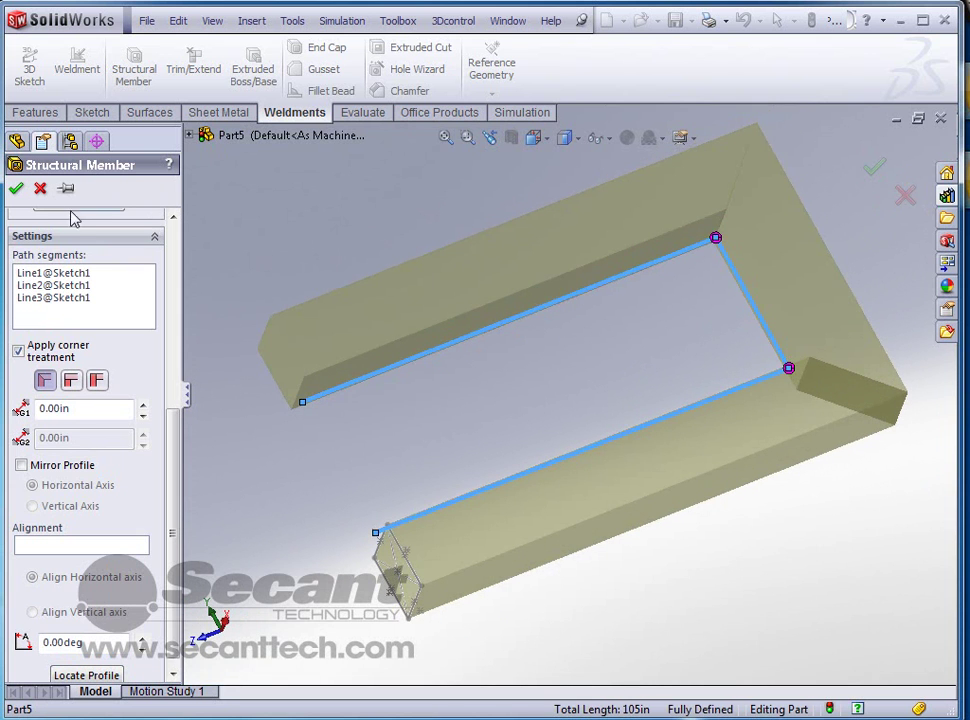
Confirm the structural member to create the solid U-shaped Structural Member1
left_click(17, 192)
middle_click_drag(597, 388, 598, 348)
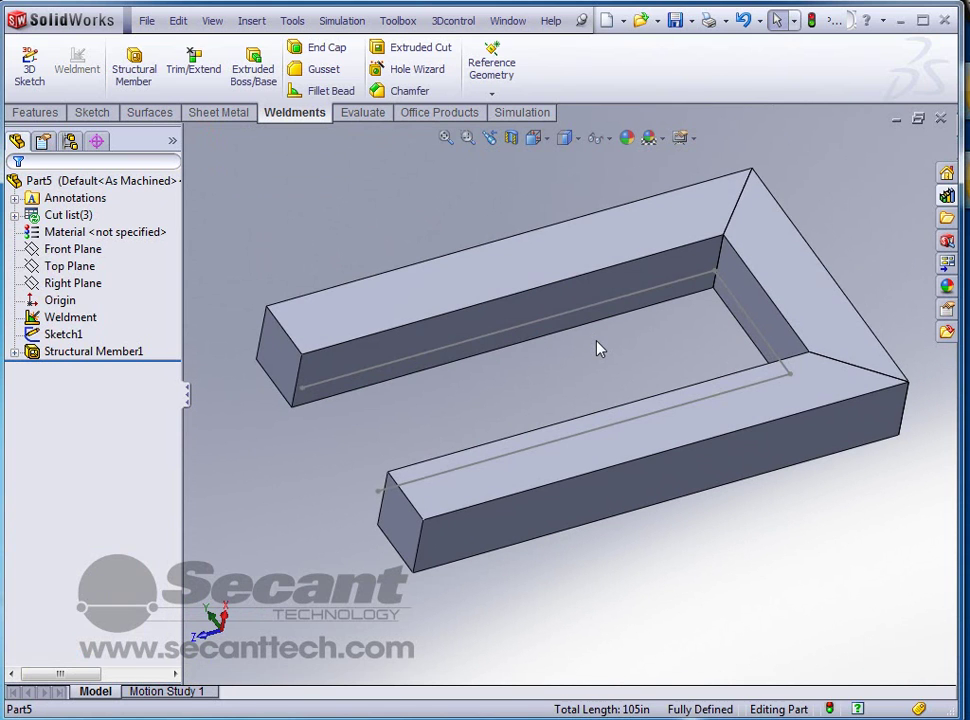